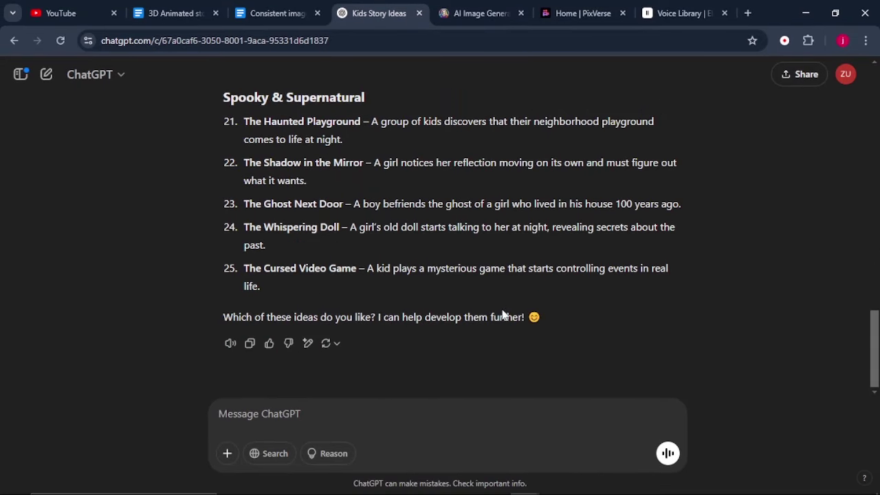
Step: Ask ChatGPT to write a story about a 15-year-old boy named Max who feeds his animals and waters his vegetables on his farm
right_click(304, 412)
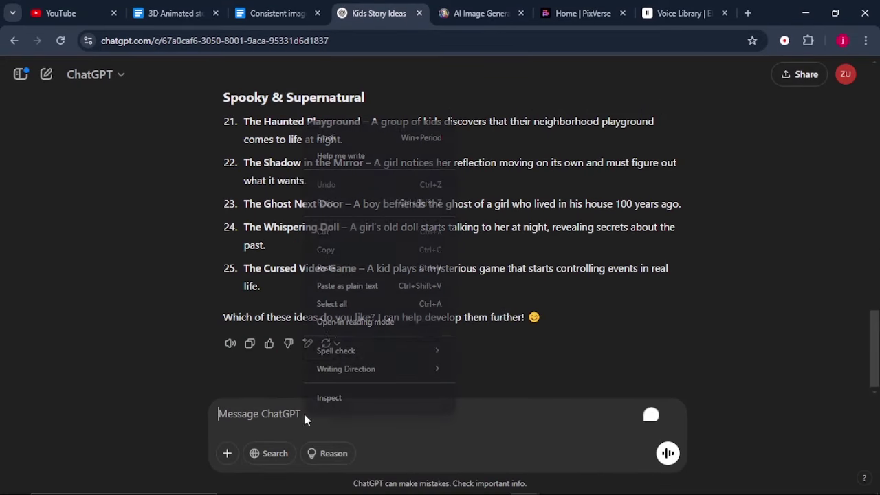
click(331, 268)
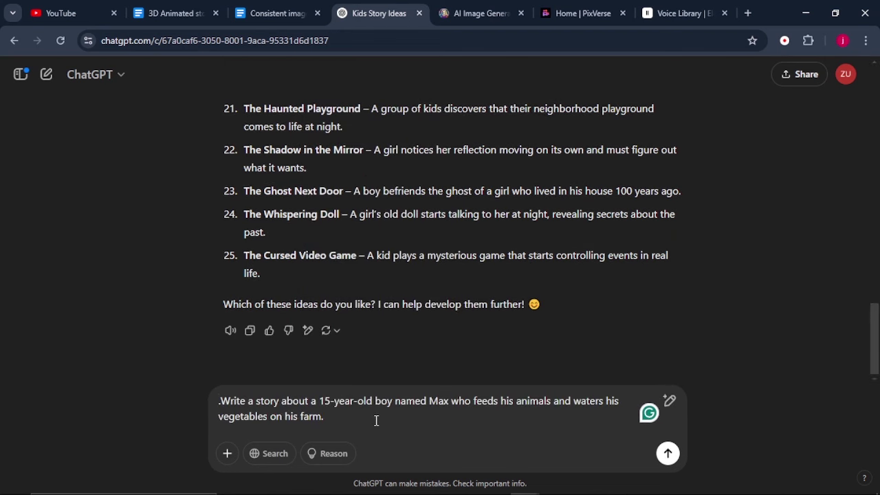
click(667, 453)
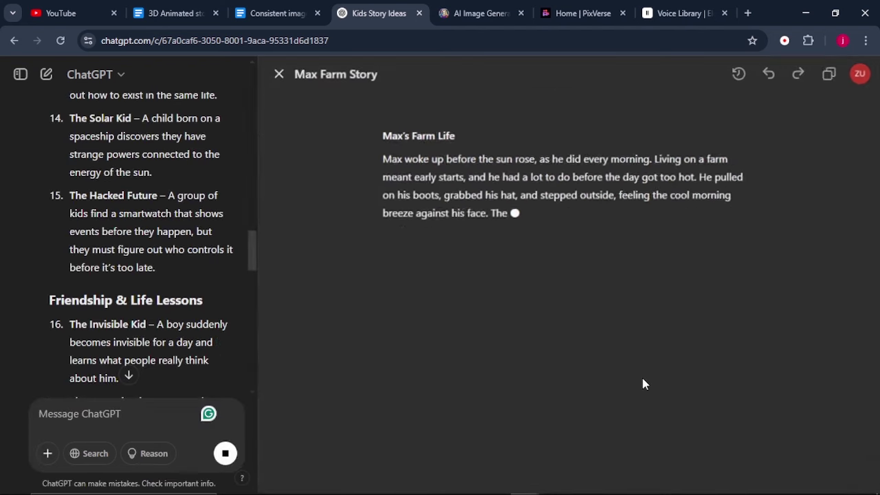
click(21, 74)
click(21, 76)
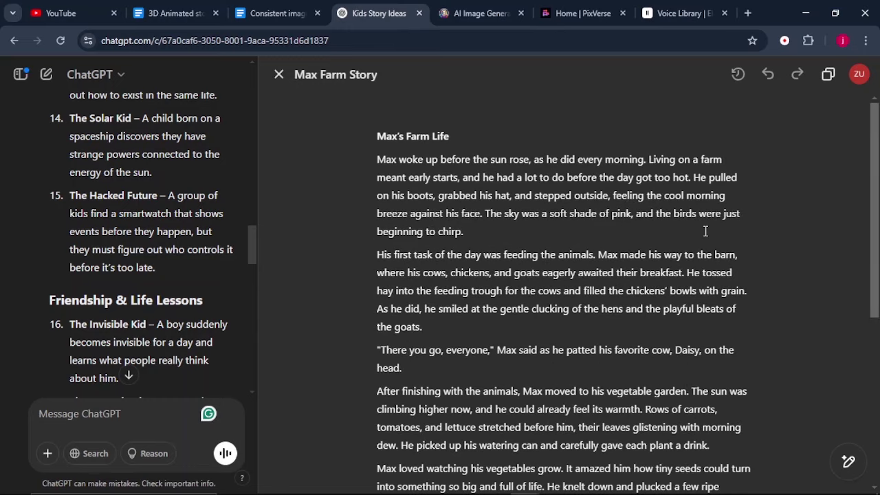
drag(877, 134, 878, 175)
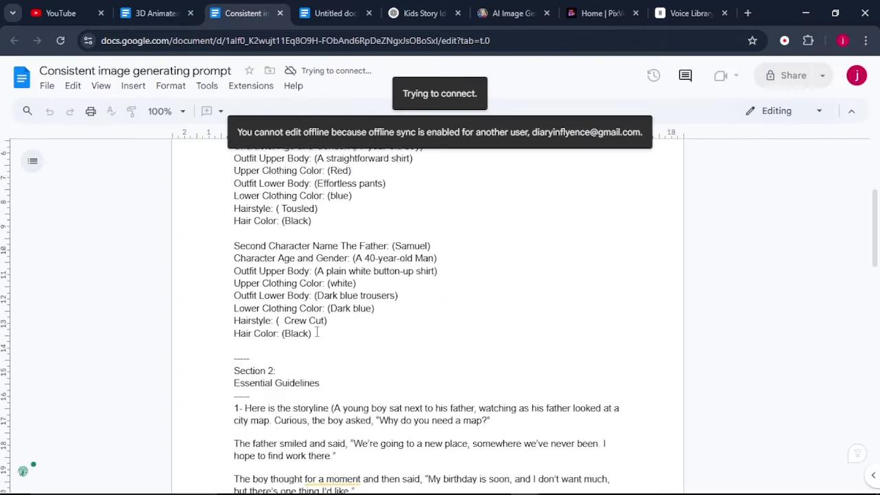
Step: Insert the Max's Farm Life story text under Essential Guidelines in the "Consistent image generating prompt" document
scroll(292, 330, up, 3)
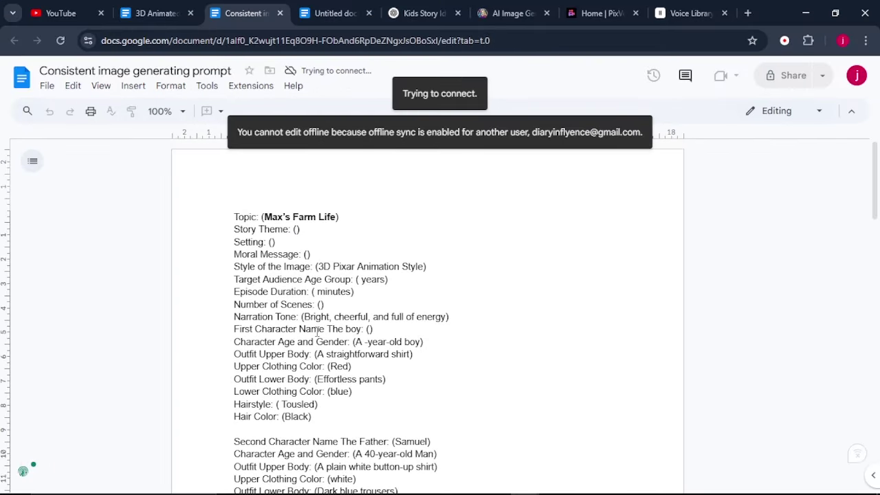
scroll(317, 333, down, 2)
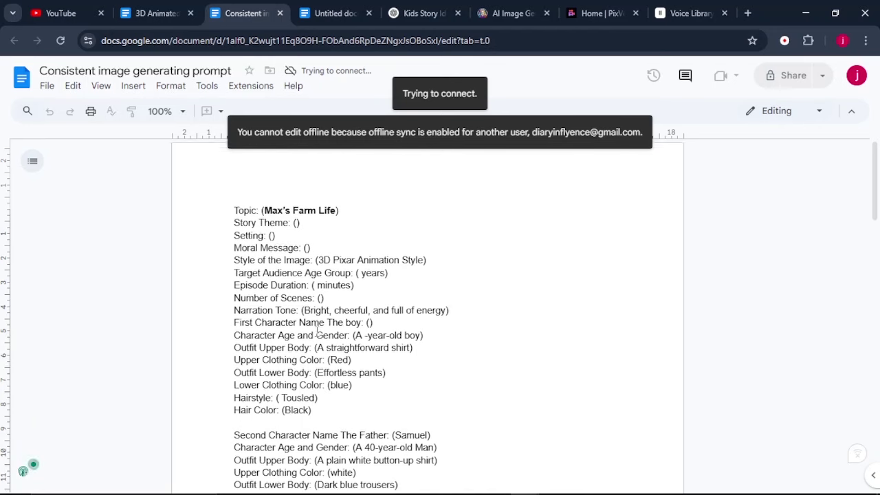
scroll(317, 333, down, 1)
scroll(317, 333, up, 3)
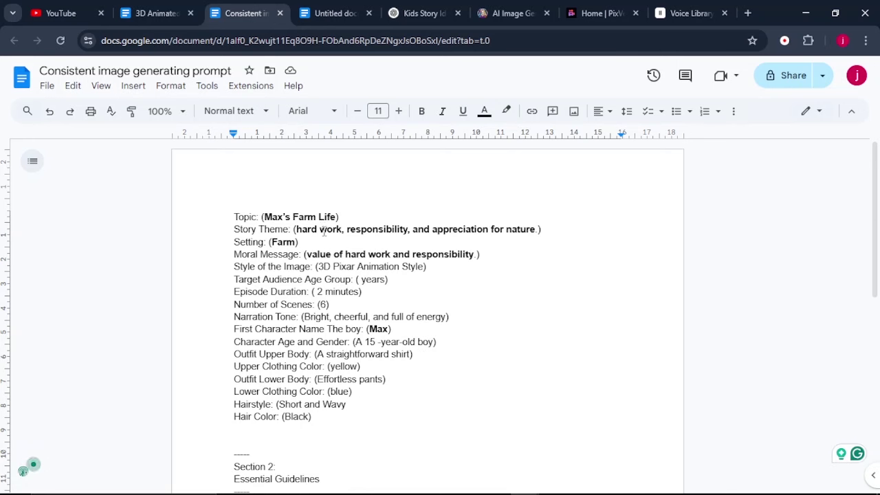
scroll(323, 231, down, 1)
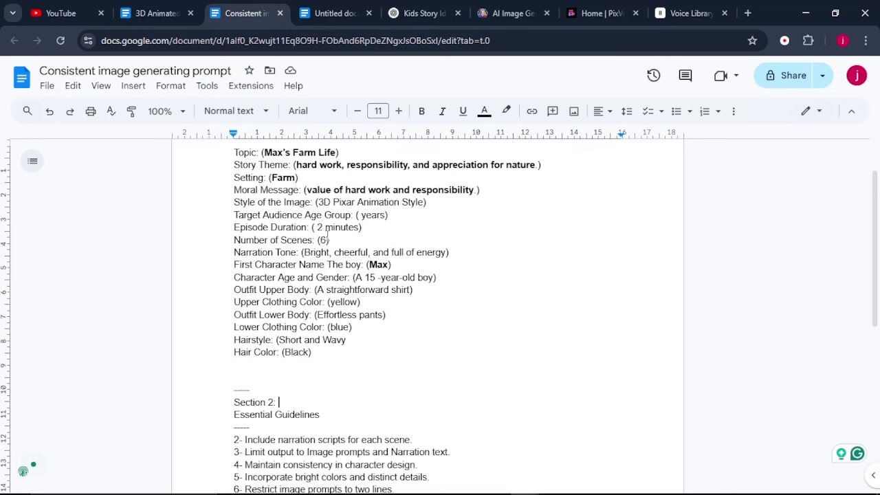
click(337, 13)
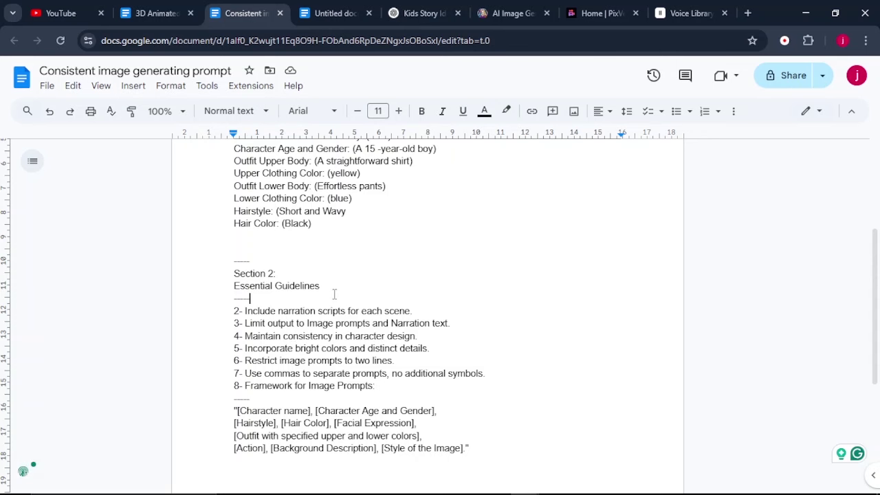
key(ctrl+z)
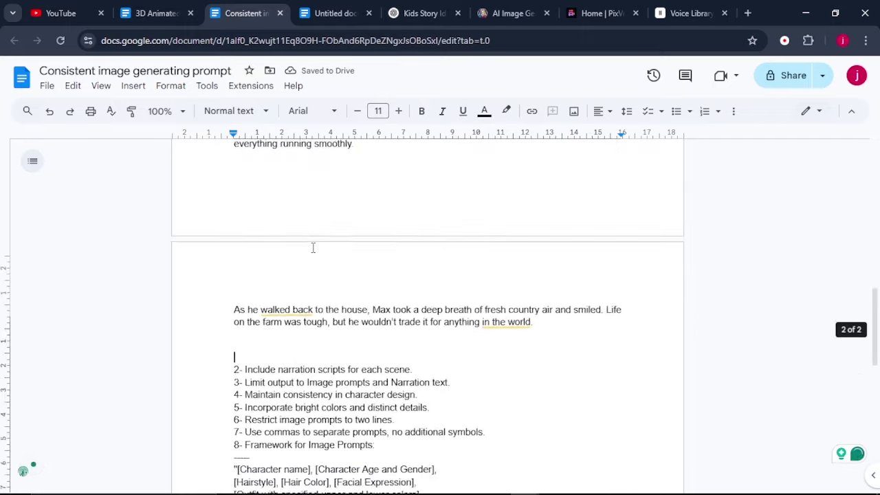
scroll(314, 248, down, 5)
scroll(314, 248, up, 4)
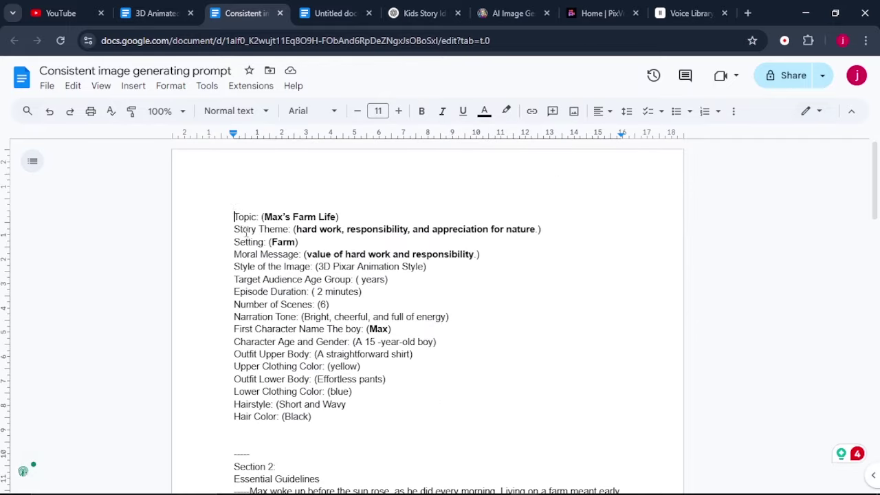
Step: Copy the whole filled-in prompt document and send it as a message in the ChatGPT story chat, closing the story canvas
key(ctrl+a)
click(420, 13)
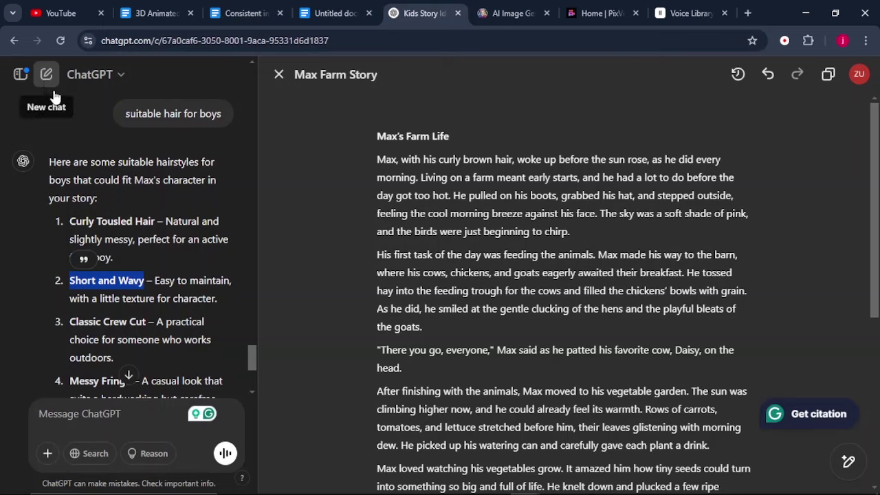
click(279, 74)
right_click(287, 408)
click(291, 408)
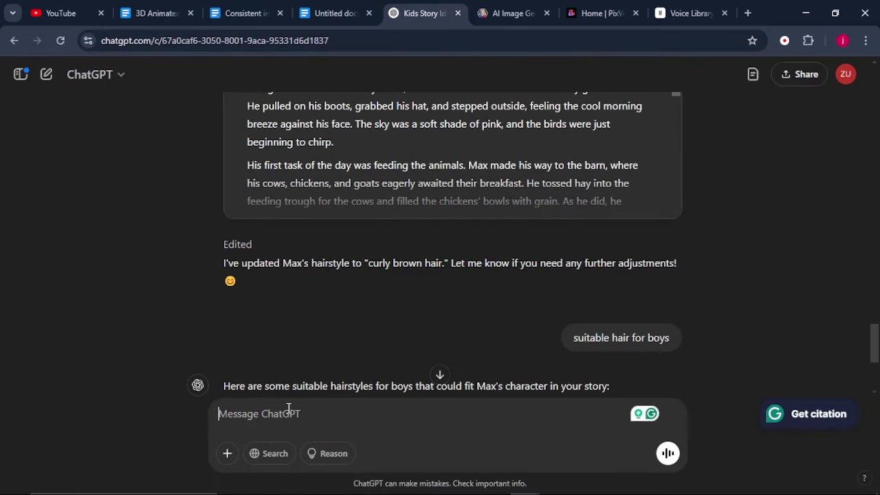
right_click(288, 408)
click(309, 262)
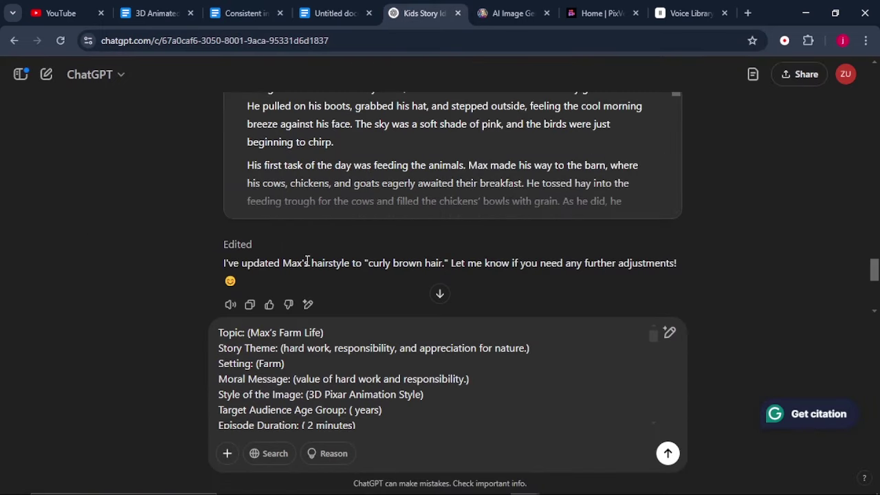
click(667, 454)
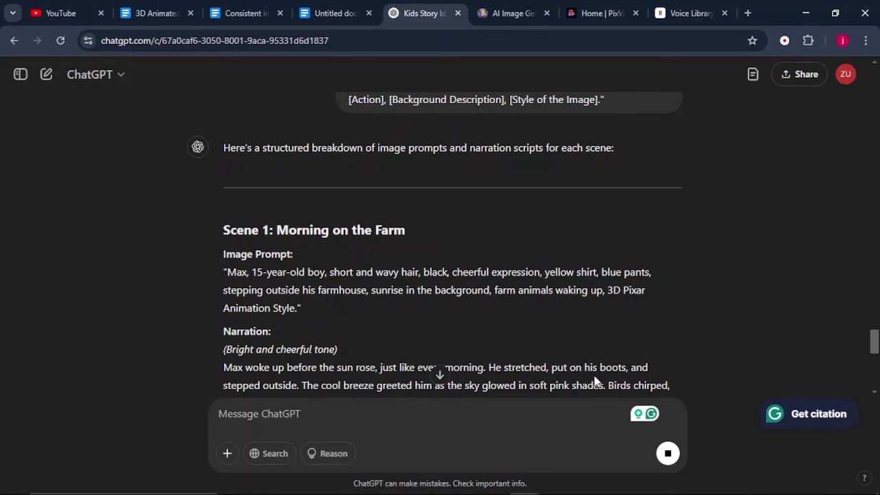
Step: Copy the Scene 1 "Morning on the Farm" image prompt from the ChatGPT response, leaving out the opening quotation mark
scroll(432, 180, down, 1)
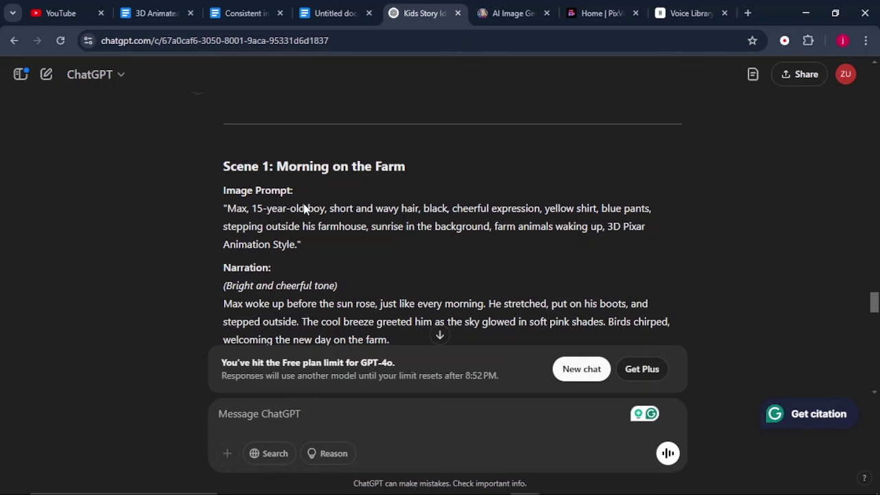
double_click(237, 208)
drag(259, 221, 305, 242)
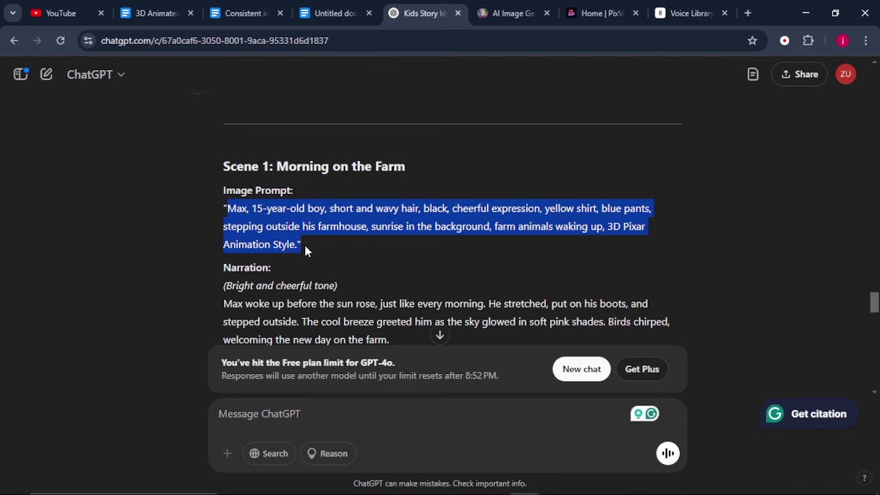
right_click(305, 242)
click(330, 252)
Step: Switch to Leonardo.Ai, launch its Image Creation tool and enter the copied Scene 1 image prompt
click(502, 15)
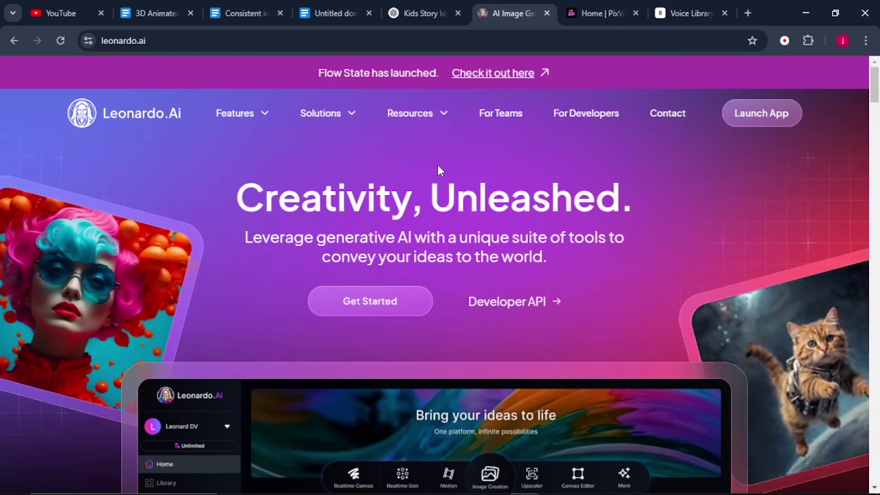
click(761, 112)
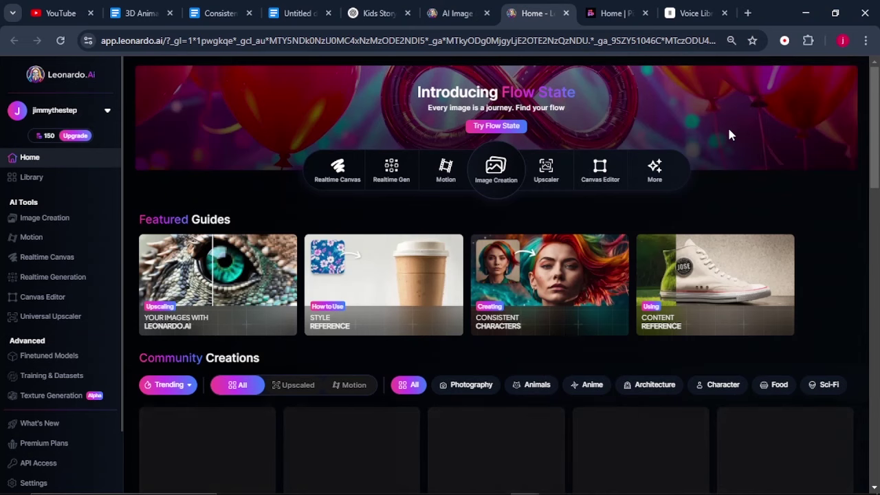
click(504, 180)
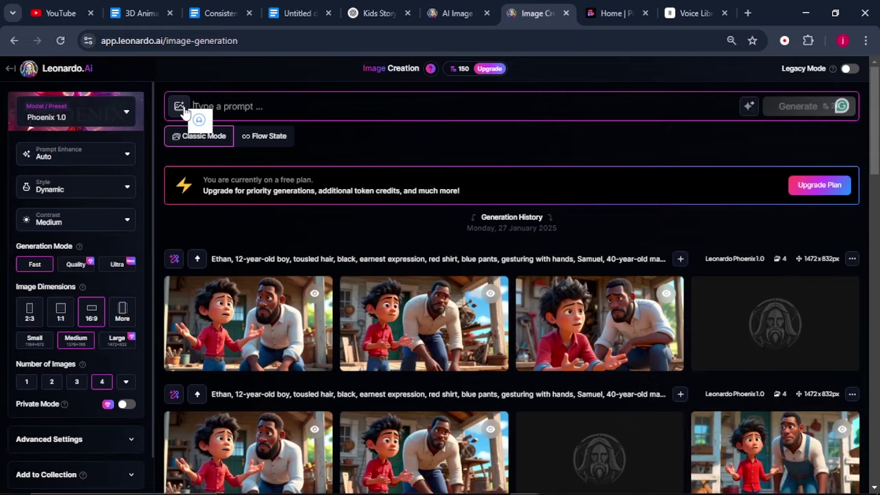
right_click(252, 110)
click(274, 254)
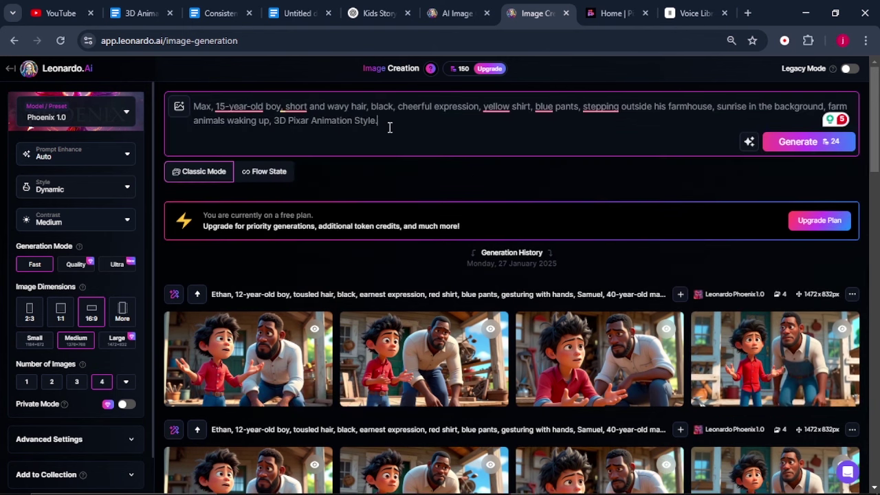
Step: Set Prompt Enhance to Off for the image generation, keeping the Phoenix 1.0 model
click(82, 118)
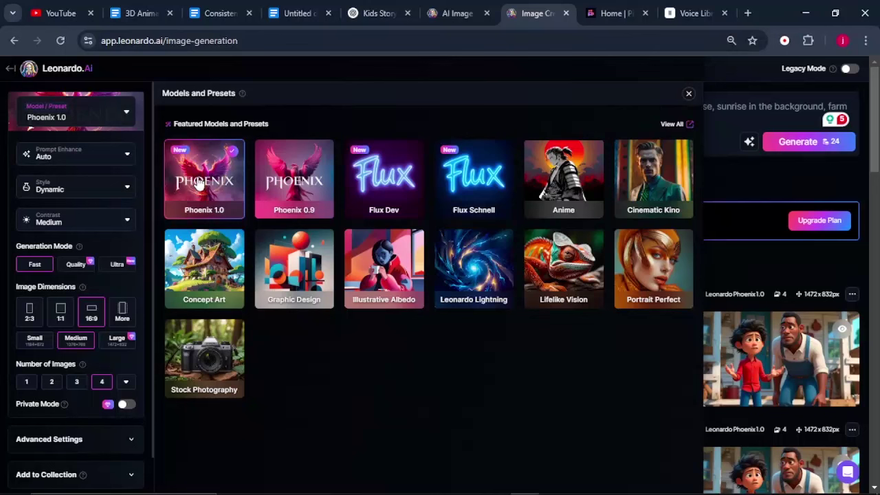
click(82, 157)
click(82, 158)
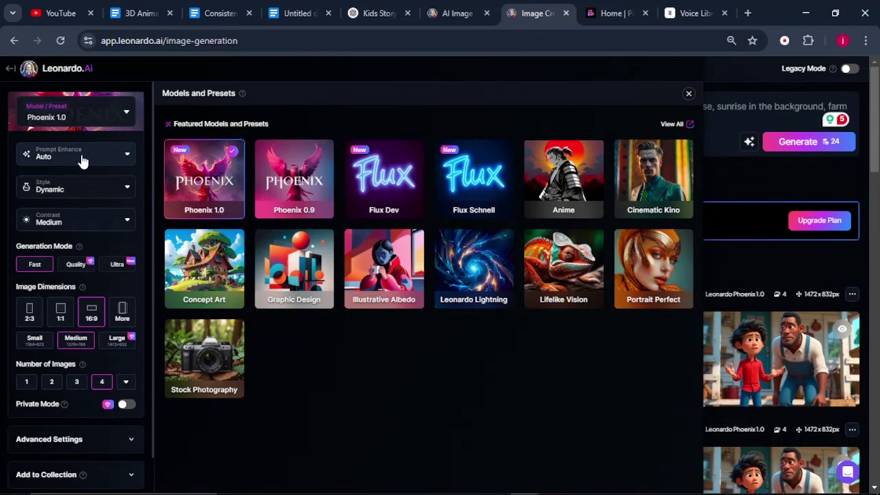
click(81, 160)
click(65, 202)
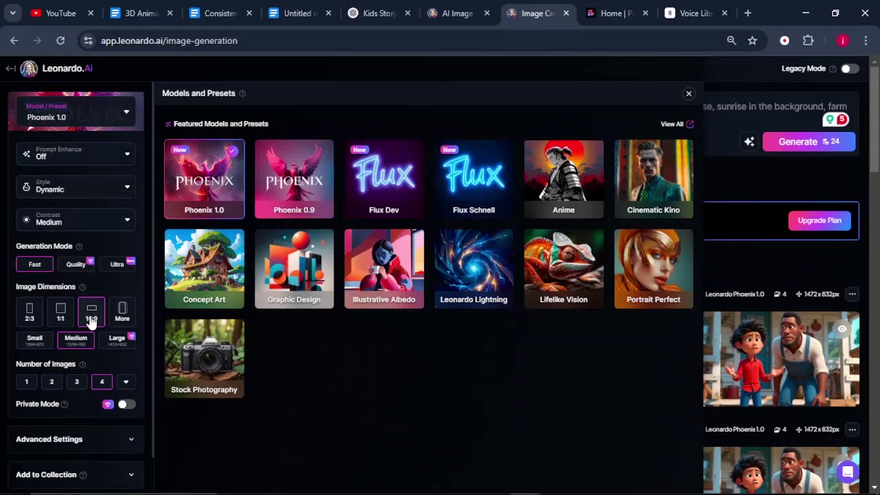
scroll(92, 319, down, 1)
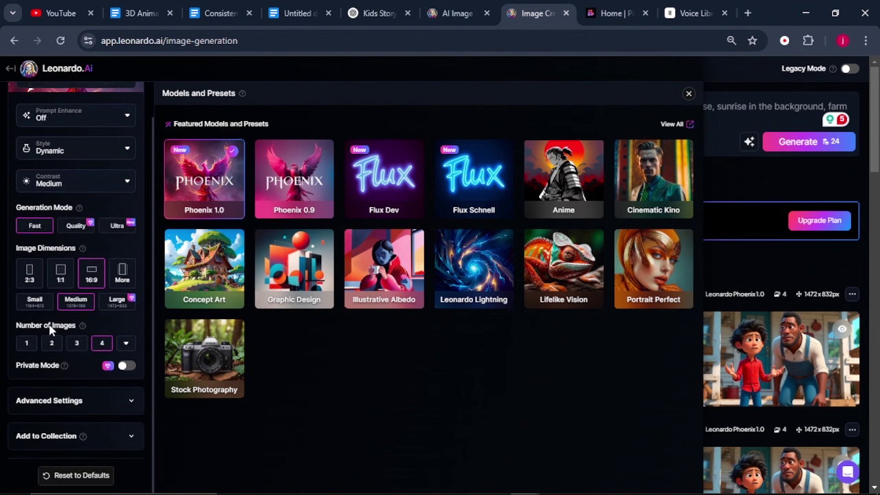
click(688, 94)
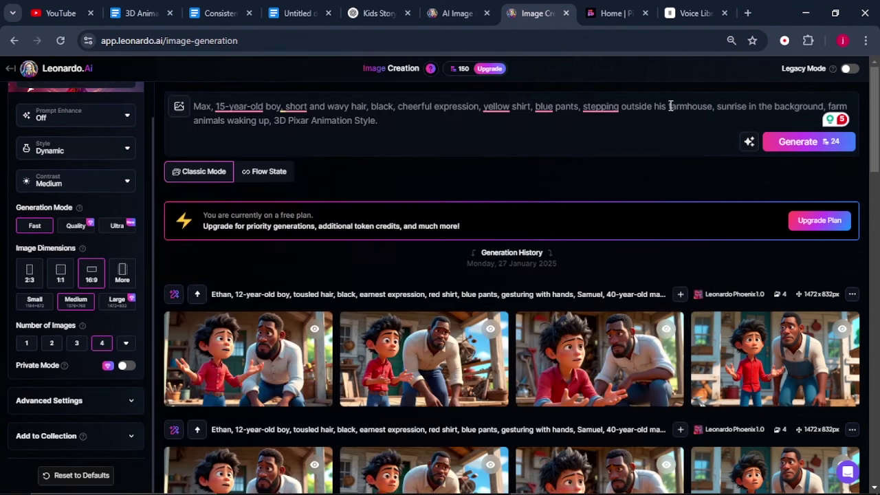
Step: Generate the four Scene 1 images and view the results one by one at full size
click(787, 146)
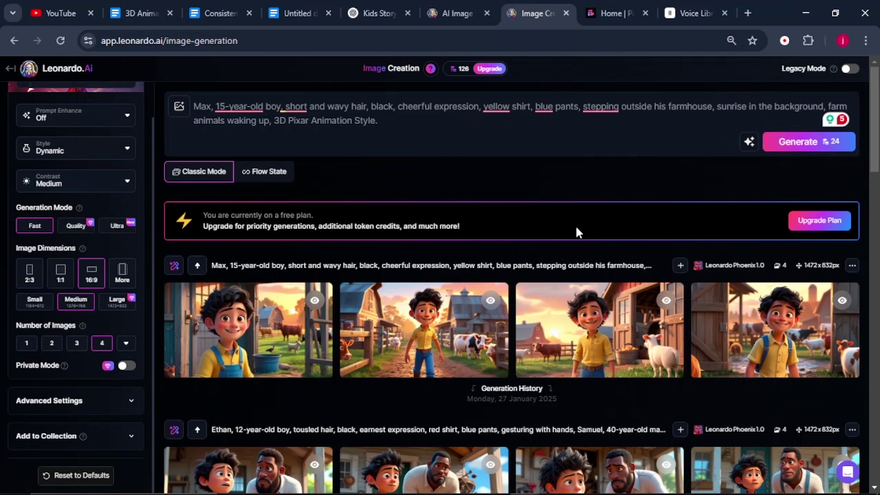
click(787, 289)
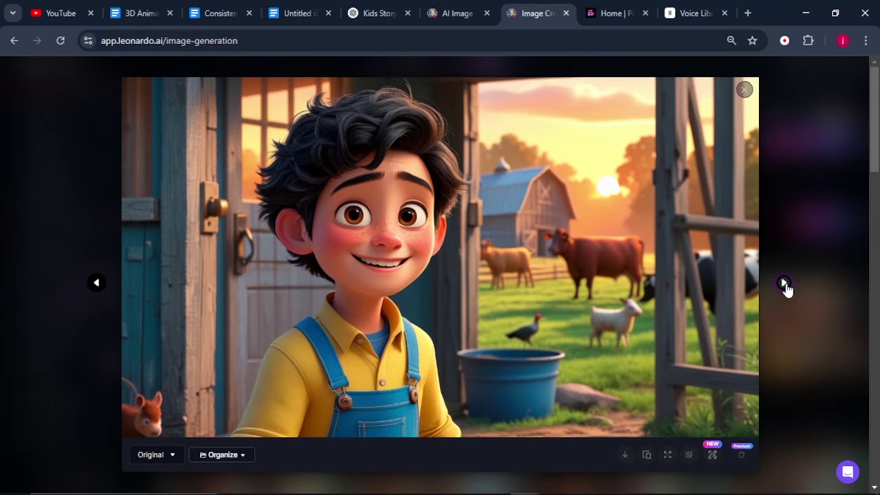
click(787, 290)
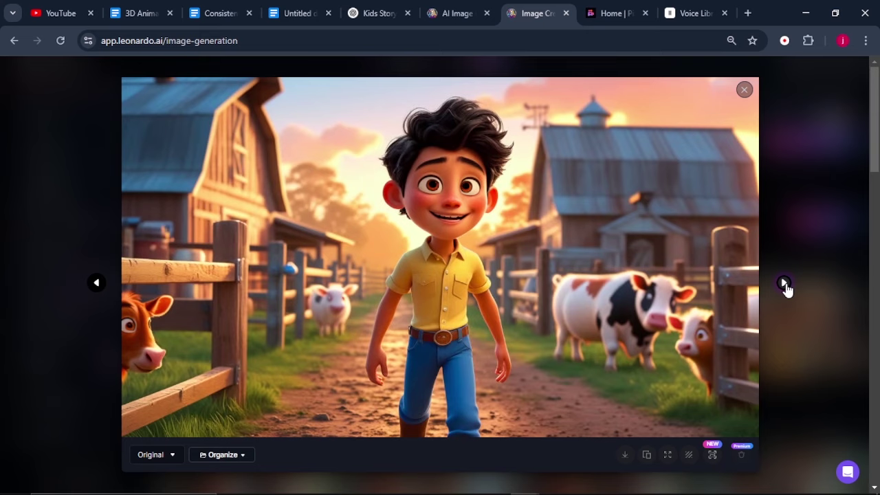
click(787, 289)
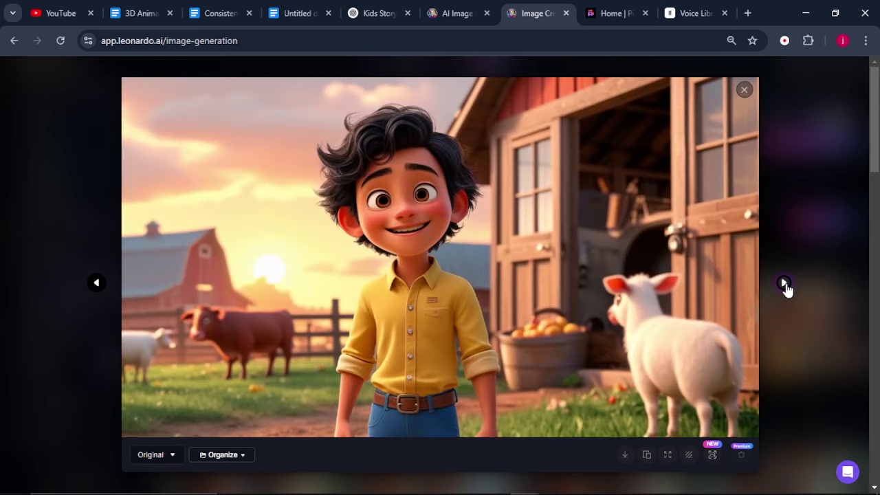
click(784, 283)
click(745, 90)
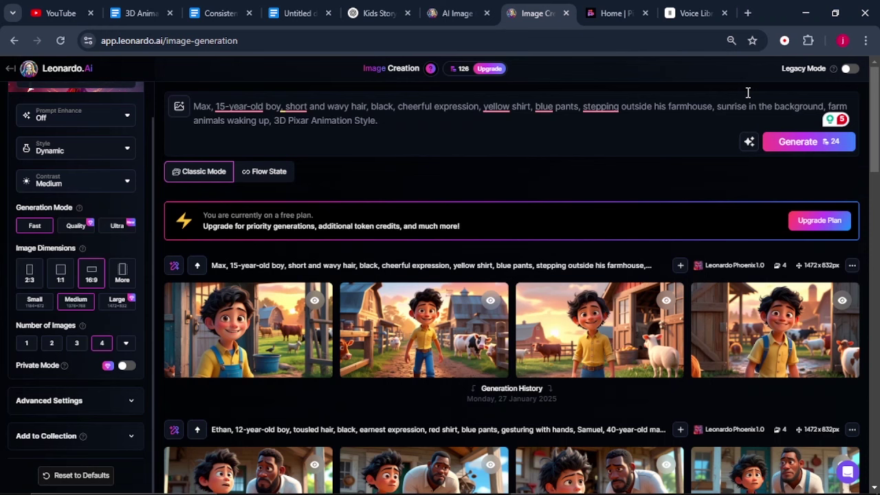
Step: Switch to ChatGPT and copy the Scene 2 "Feeding the Animals" image prompt from the response
click(382, 13)
scroll(305, 245, down, 3)
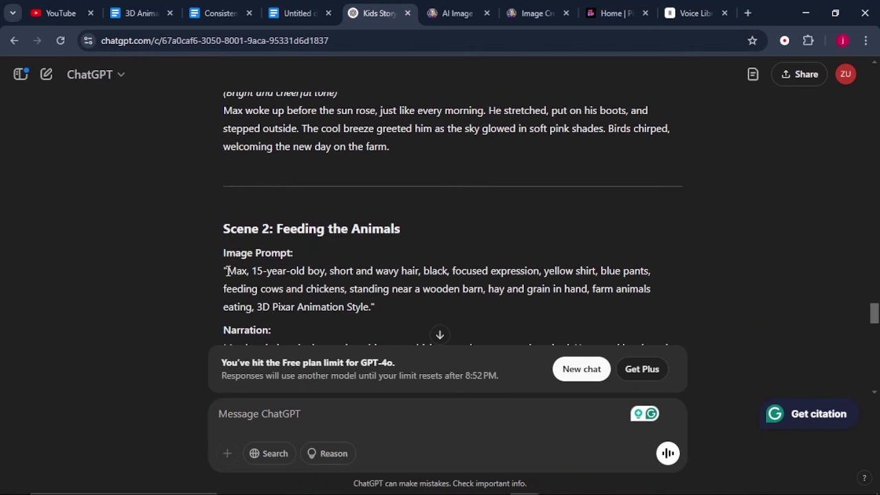
drag(226, 271, 357, 307)
right_click(357, 307)
click(391, 310)
Step: Switch to Leonardo.Ai and replace the current prompt with the copied Scene 2 image prompt
click(533, 13)
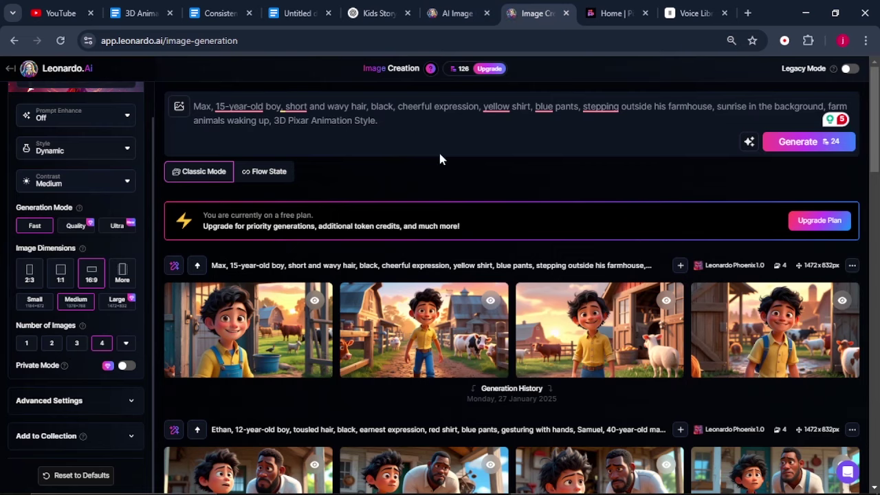
drag(409, 127, 313, 120)
key(ctrl+a)
key(ctrl+v)
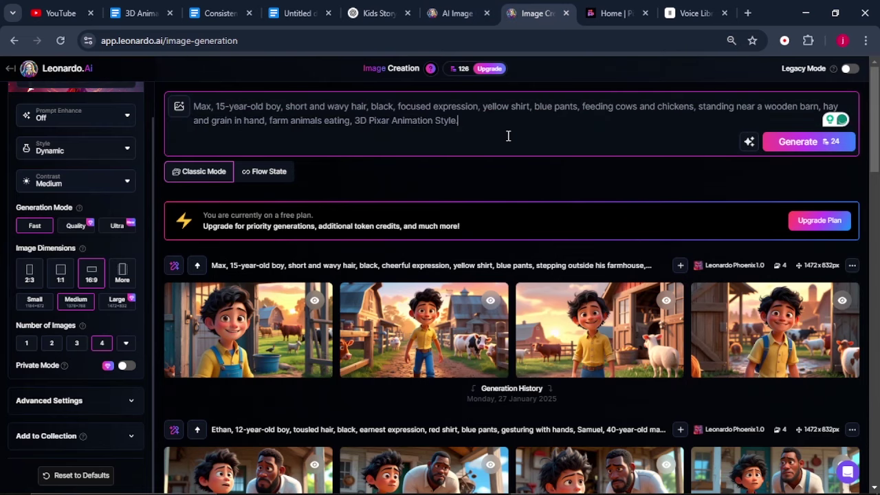
Step: Generate the four Scene 2 images of Max feeding the animals and compare them with the Scene 1 results
click(787, 147)
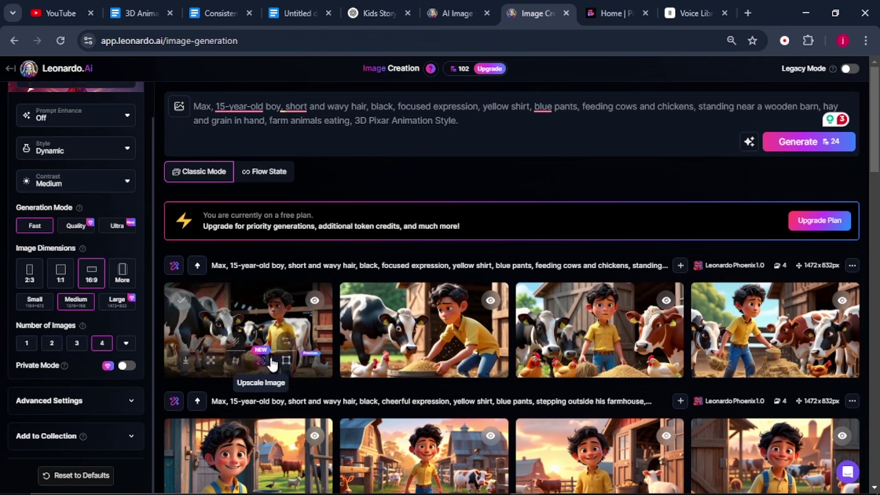
scroll(290, 363, down, 1)
scroll(290, 363, down, 1)
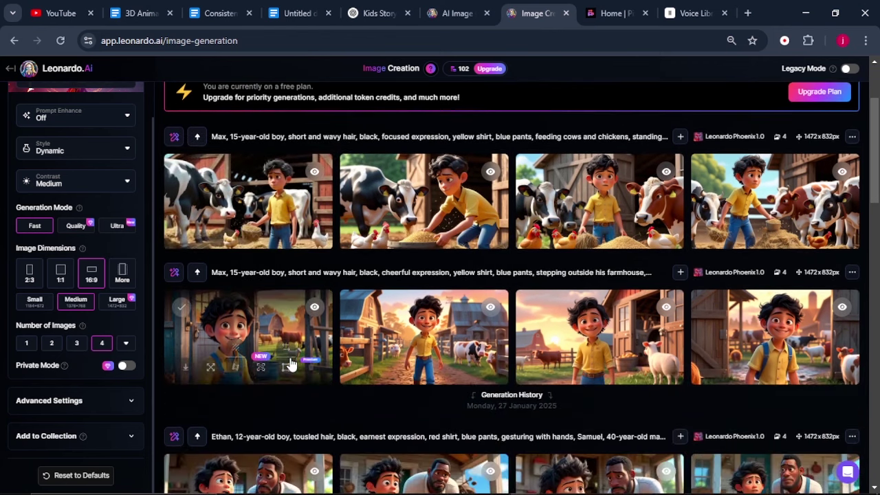
scroll(290, 363, up, 1)
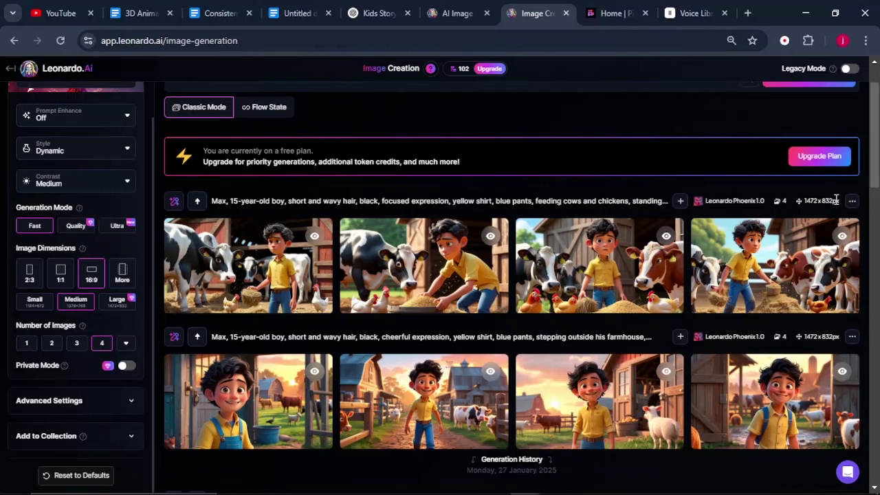
click(851, 202)
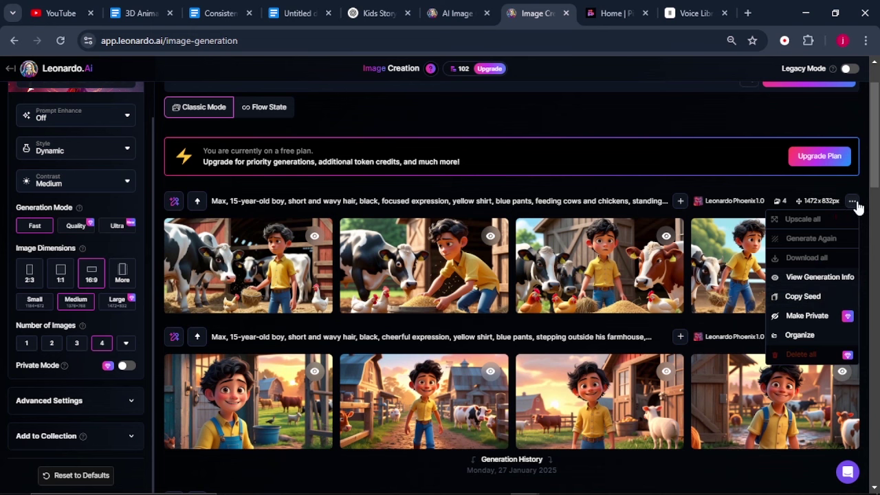
click(801, 296)
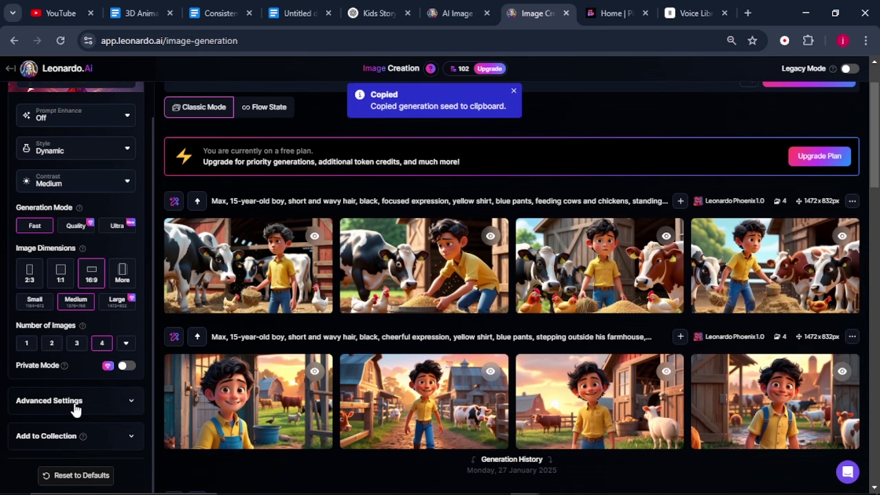
click(76, 406)
scroll(81, 411, down, 1)
scroll(81, 411, down, 1)
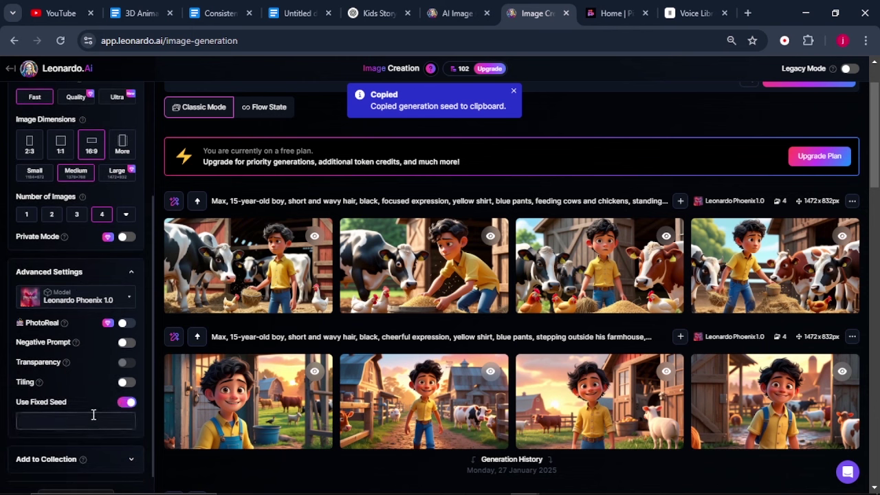
right_click(92, 418)
click(127, 280)
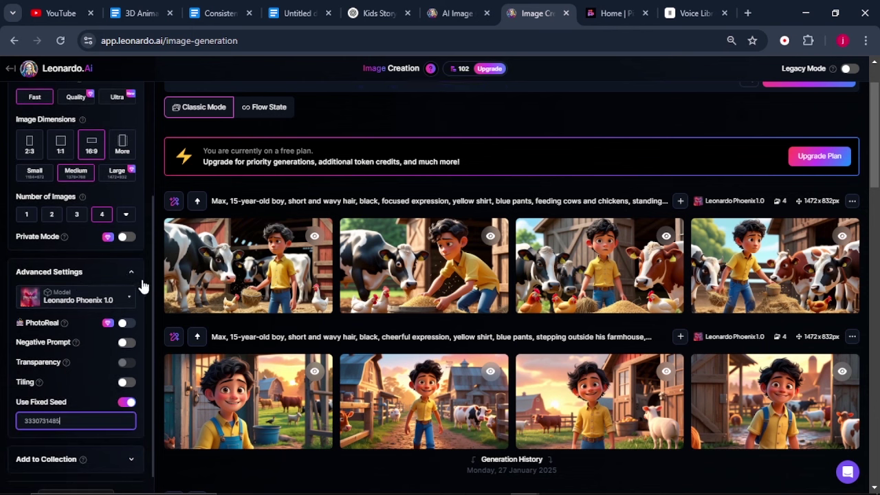
click(145, 285)
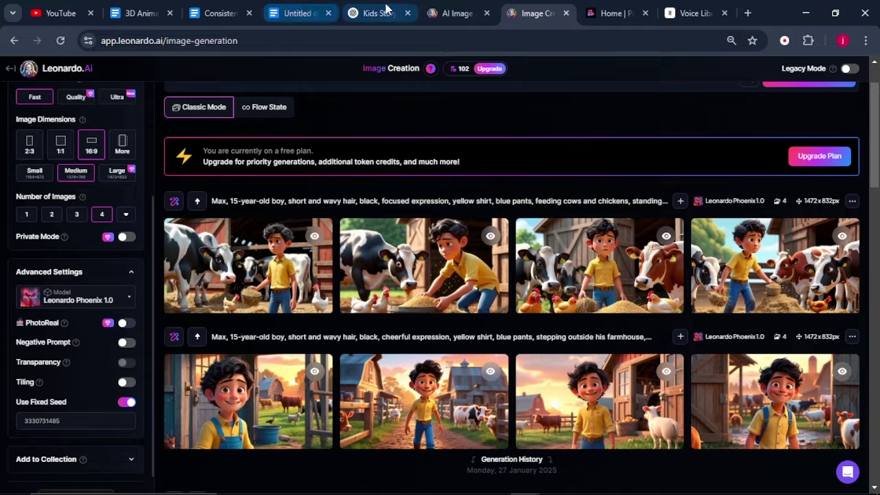
Step: Fetch the next scene prompt from ChatGPT, replace the Leonardo.Ai prompt with it and generate images with the fixed seed
click(381, 13)
click(512, 14)
right_click(269, 112)
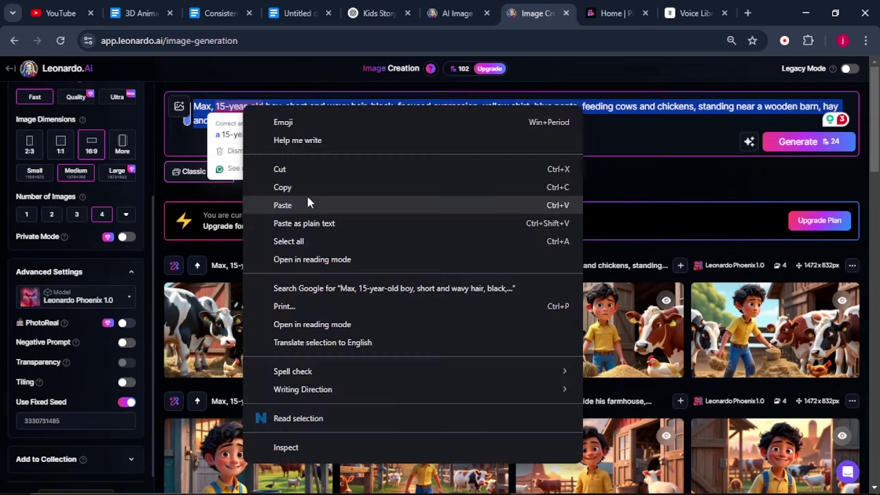
click(302, 201)
click(806, 140)
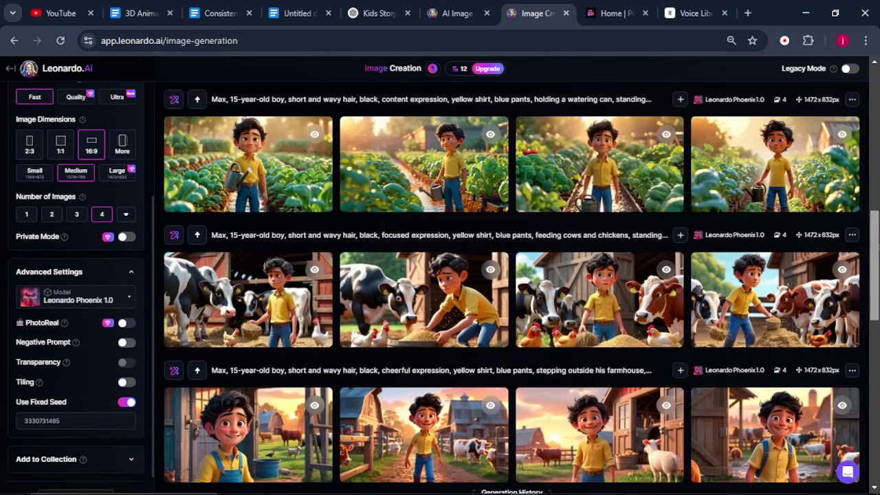
Step: Look through the images generated for all scenes and download the first Scene 1 image of Max
scroll(512, 287, up, 4)
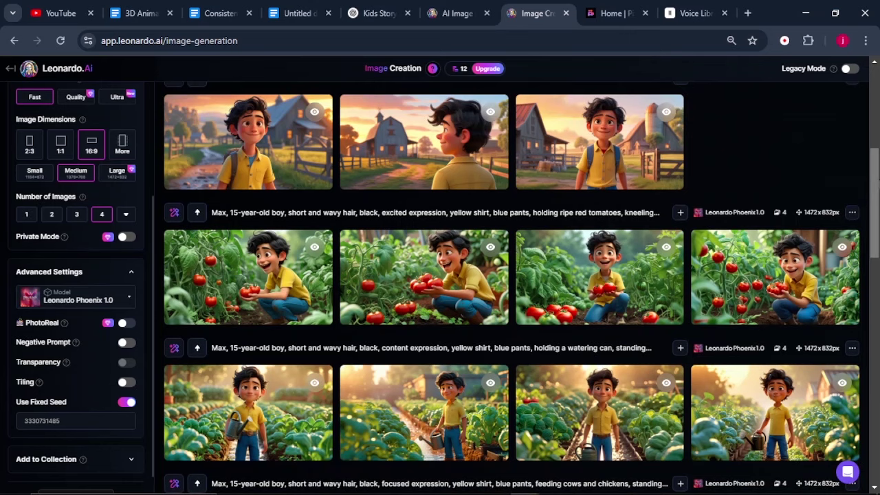
scroll(842, 263, down, 5)
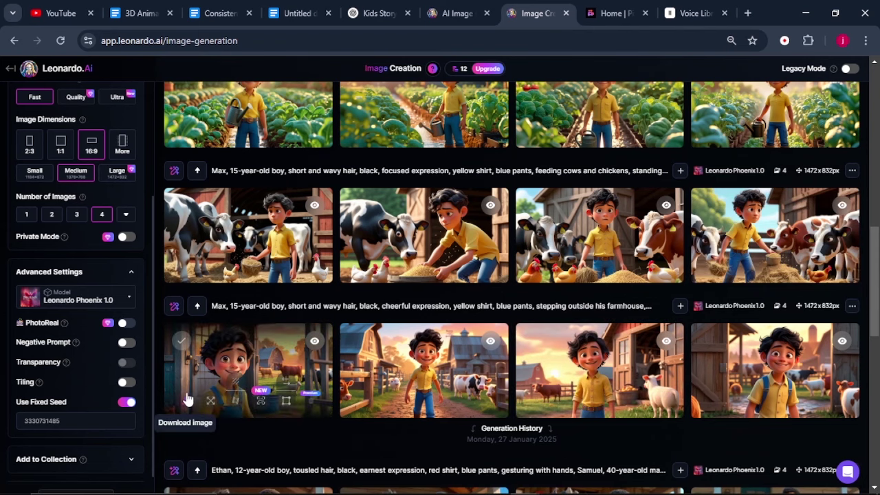
click(185, 402)
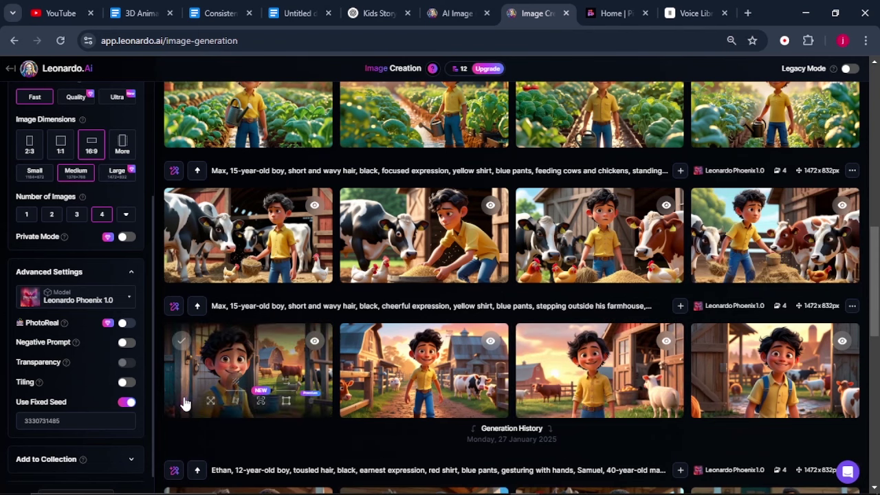
scroll(448, 200, up, 5)
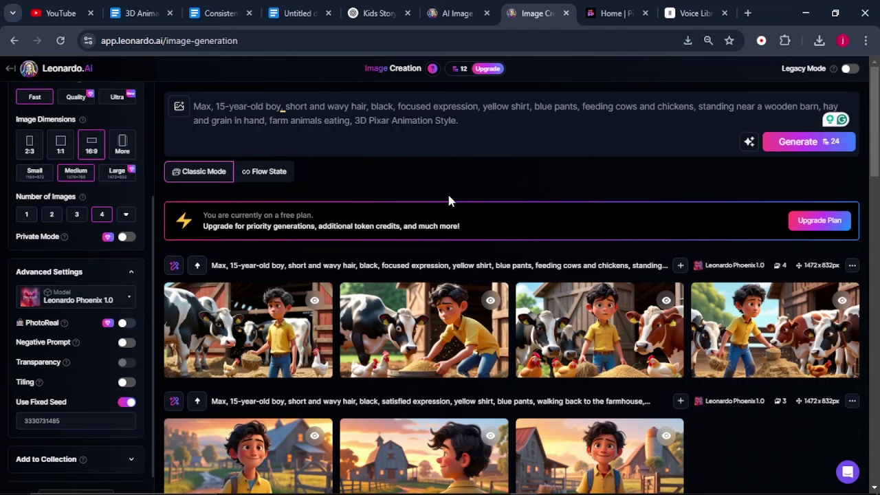
scroll(448, 200, down, 5)
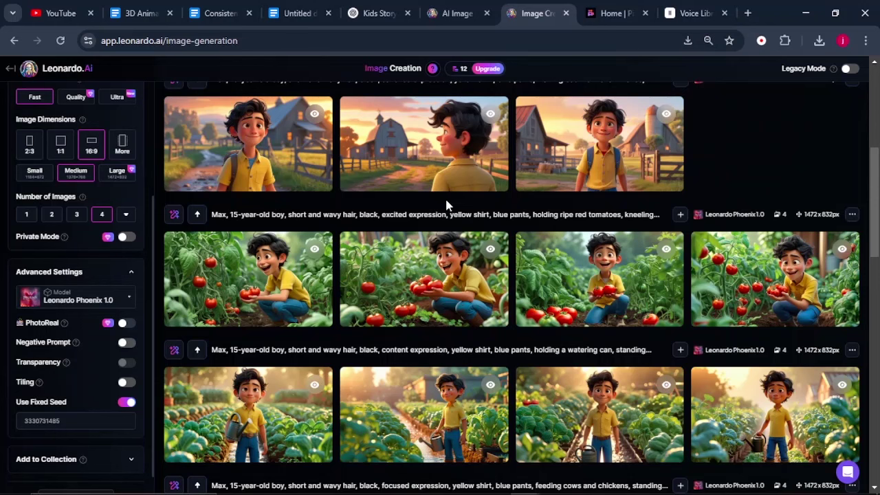
Step: Switch to PixVerse and upload the Scene 1 image of Max on the farm as the video's source image
key(ctrl+Tab)
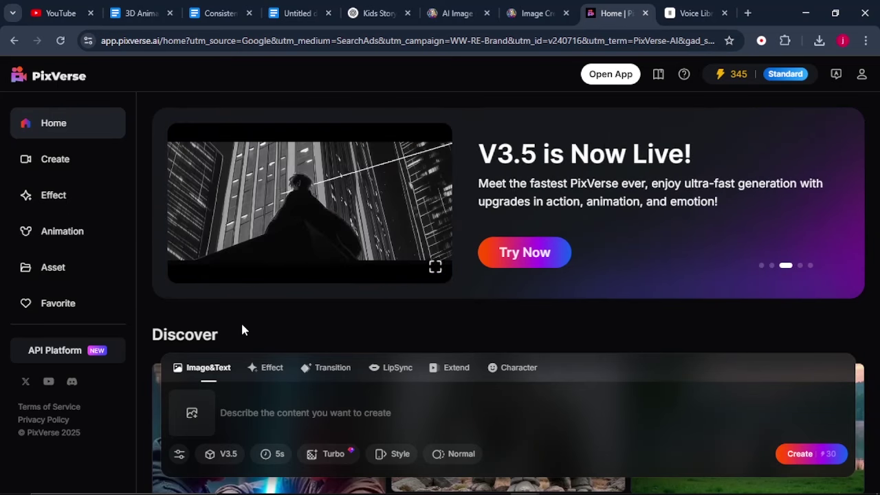
click(193, 420)
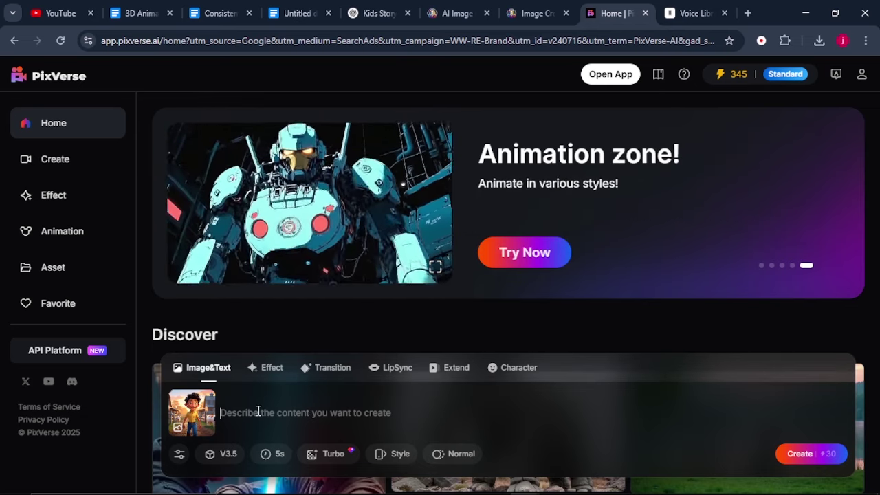
Step: Switch to ChatGPT and copy the action part of the Scene 1 image prompt, through "farm animals waking up"
click(391, 16)
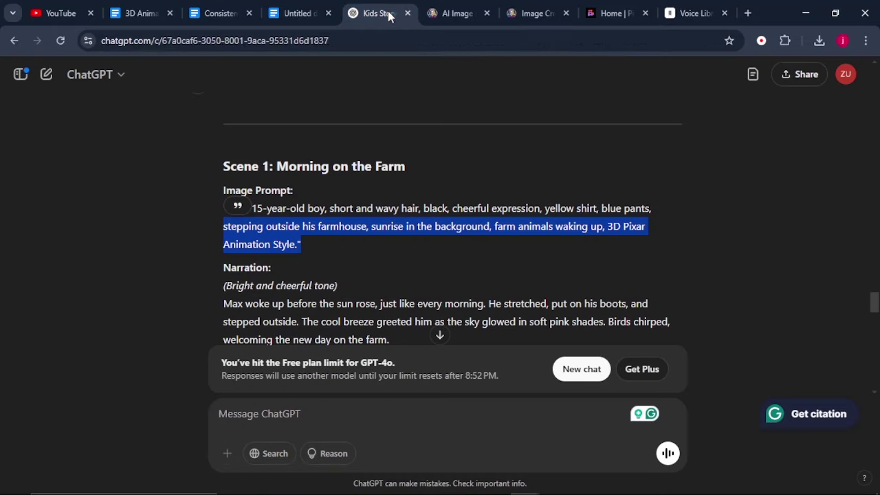
click(367, 232)
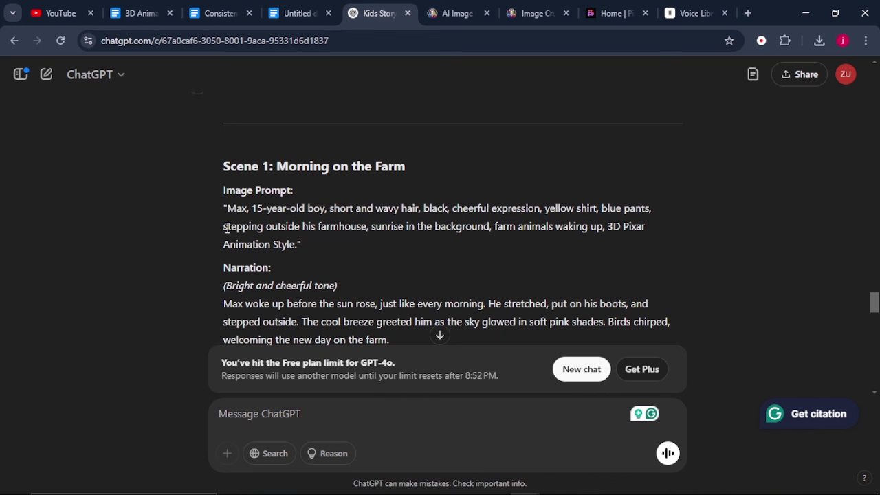
drag(281, 231, 601, 226)
right_click(601, 226)
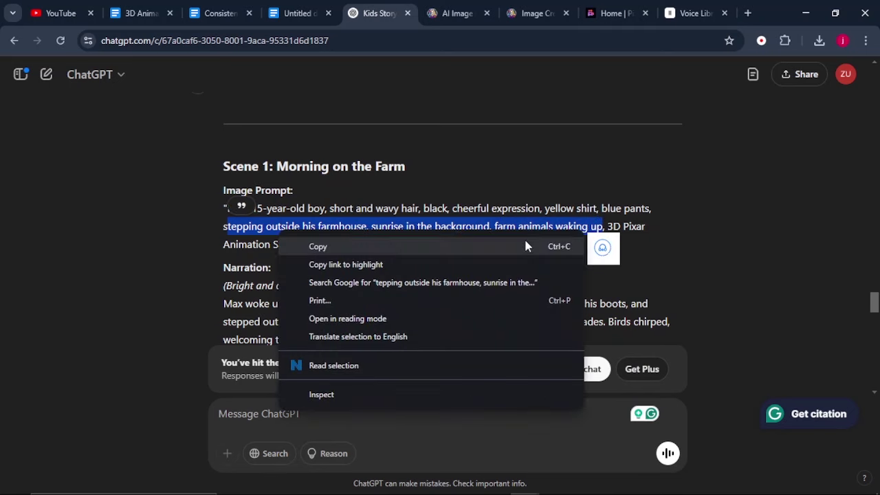
click(515, 245)
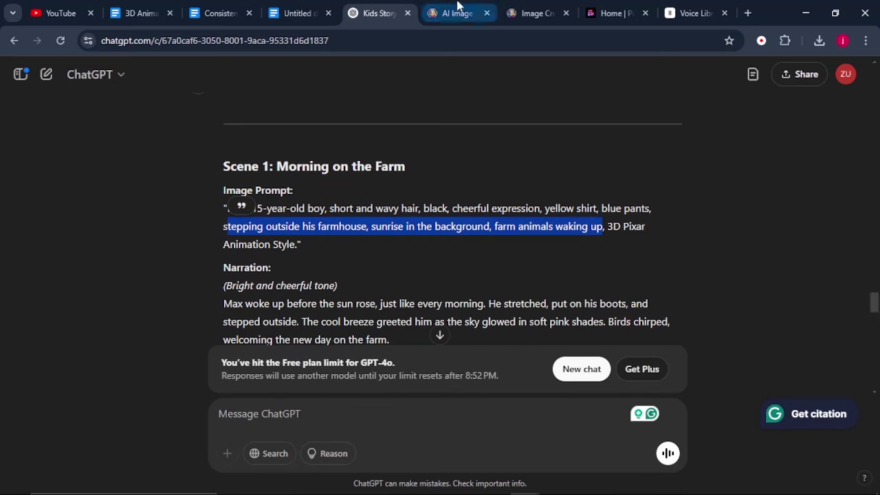
Step: Switch to PixVerse and paste the copied Scene 1 action text as the video description
click(611, 13)
right_click(294, 412)
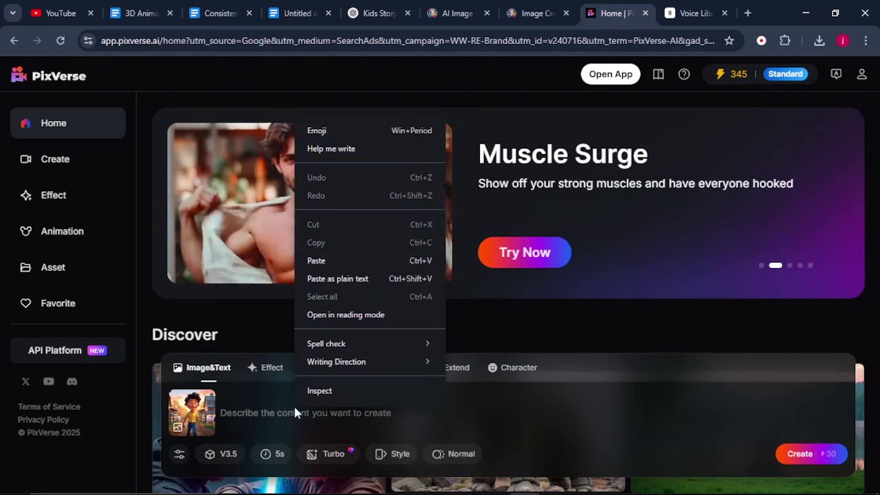
click(330, 255)
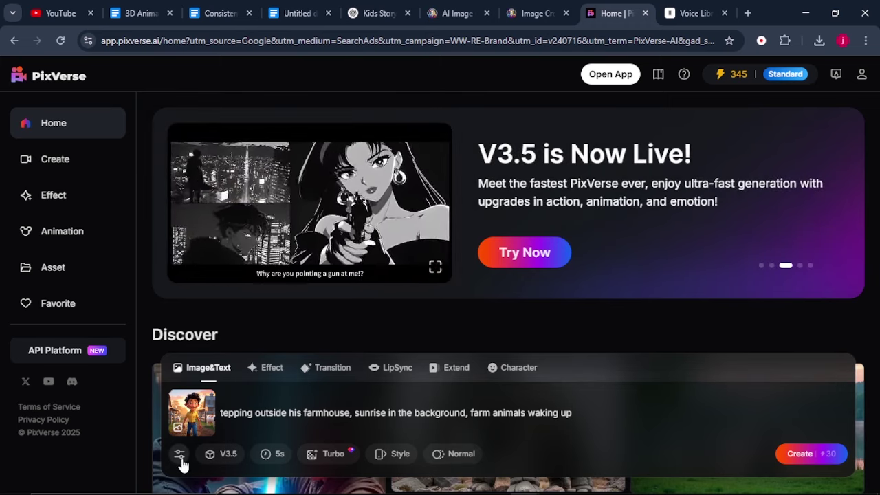
Step: Check the negative prompt, seed, model, duration and resolution options, keeping model V3.5, 5s duration and Turbo resolution
click(180, 455)
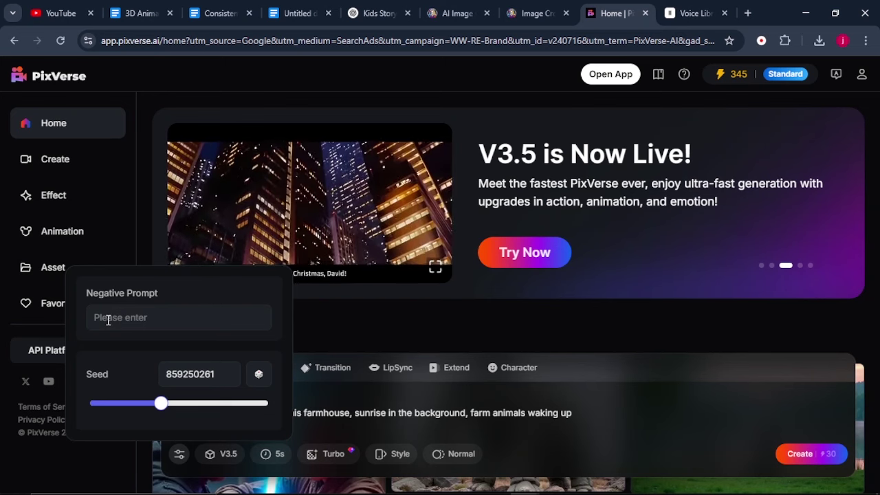
click(180, 455)
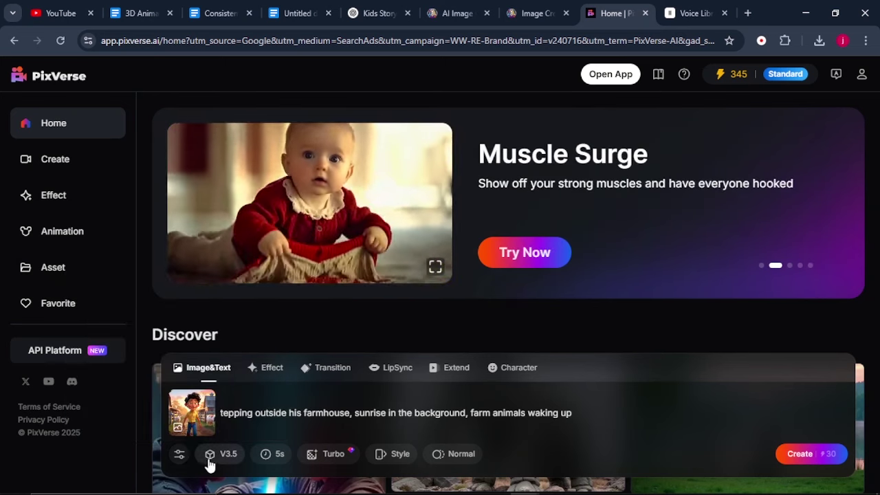
click(178, 455)
click(227, 467)
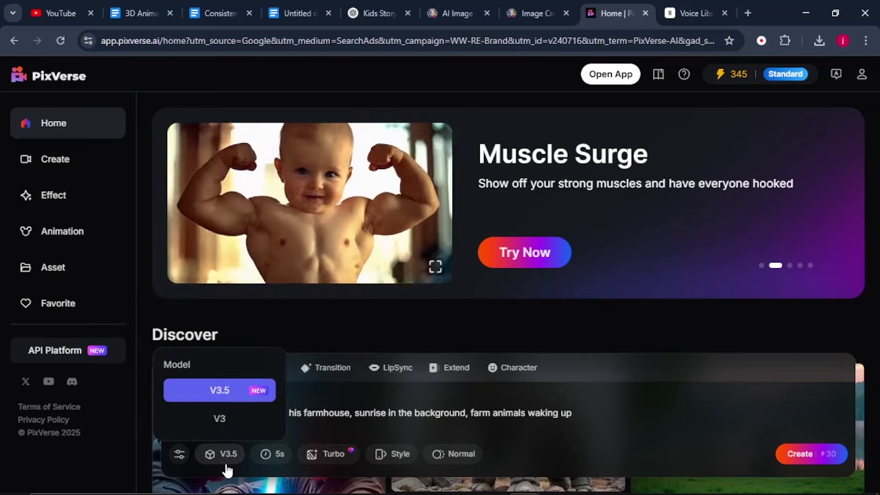
click(216, 398)
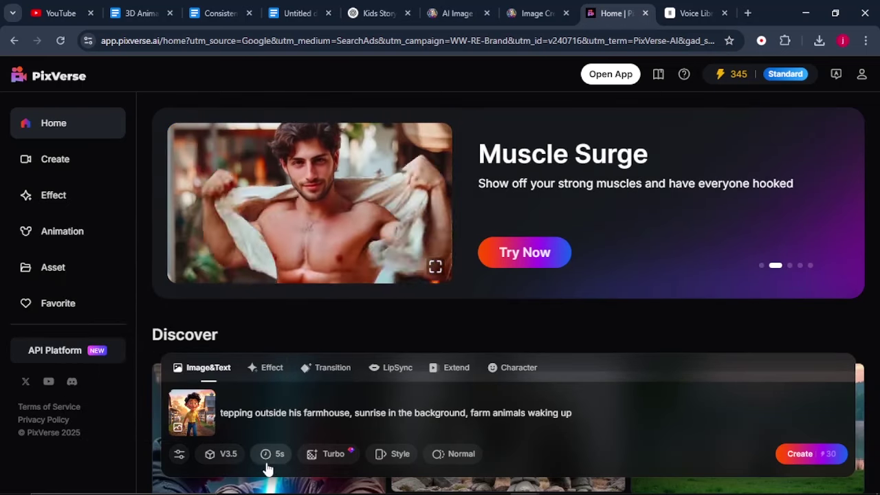
click(275, 457)
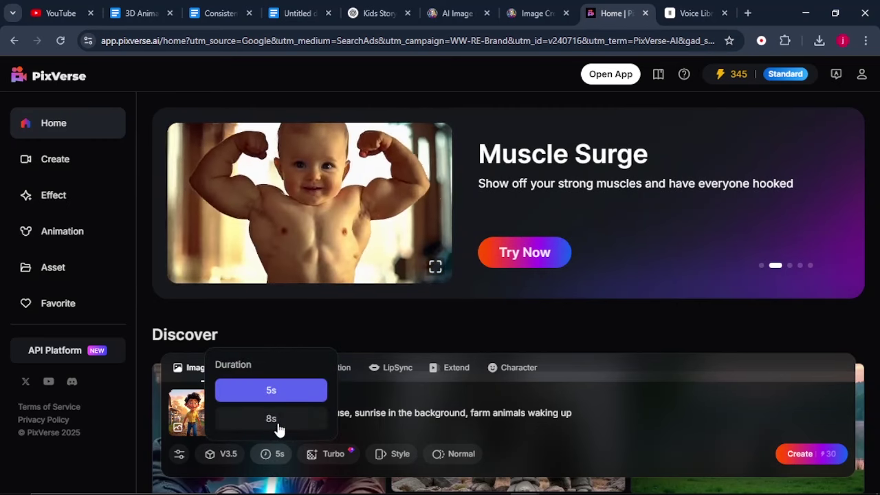
click(276, 460)
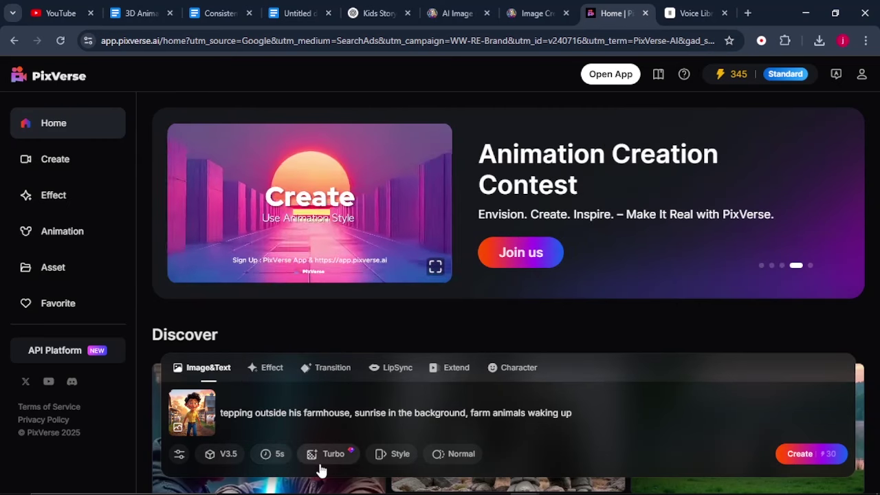
click(334, 456)
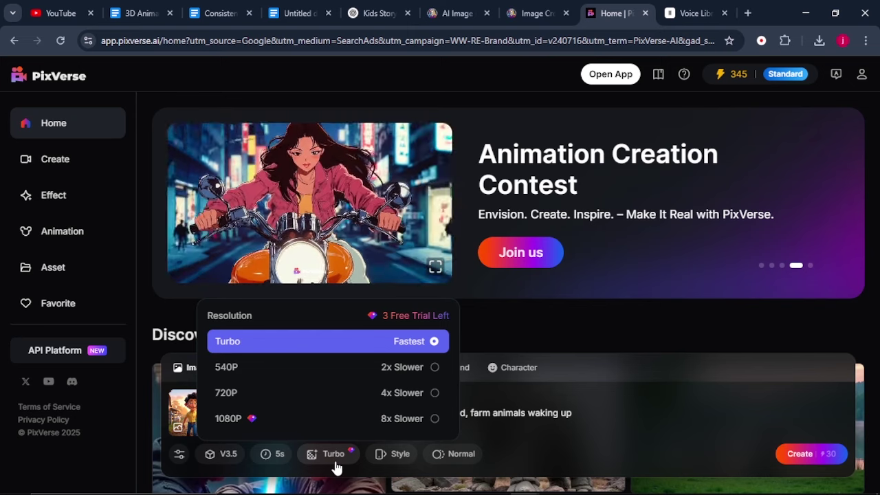
mouse_move(254, 429)
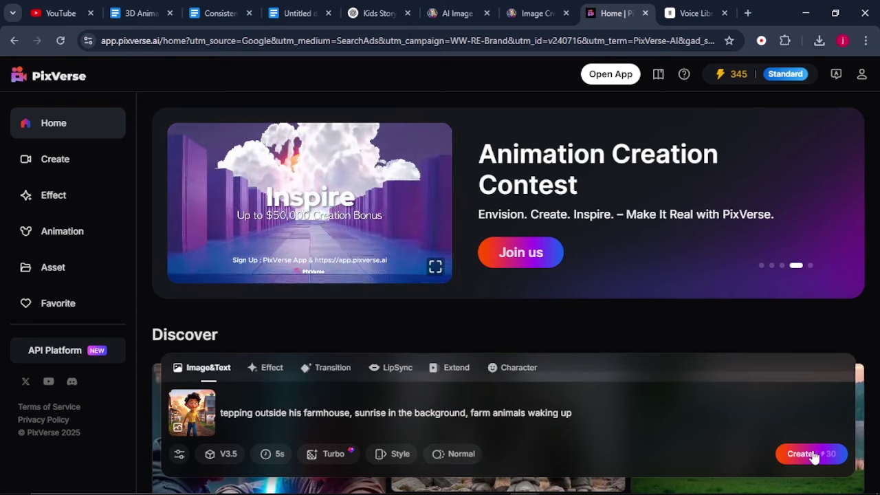
Step: Create the Scene 1 video and download it watermark-free
click(805, 454)
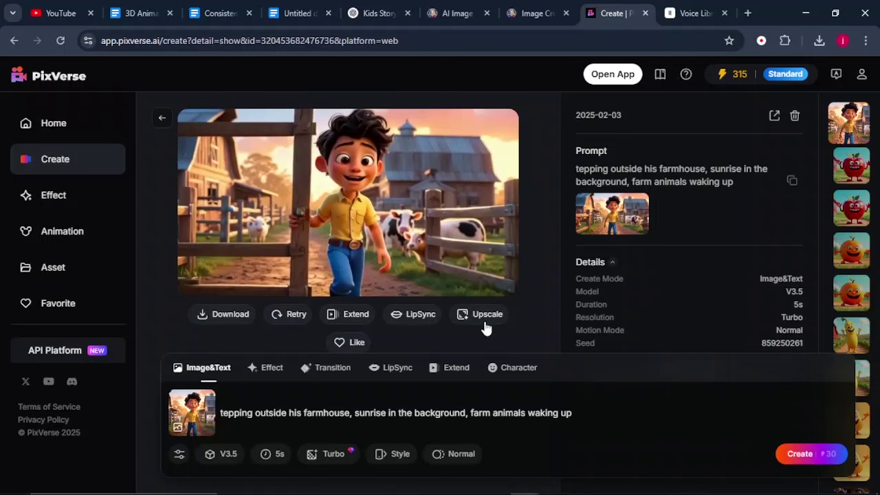
click(231, 316)
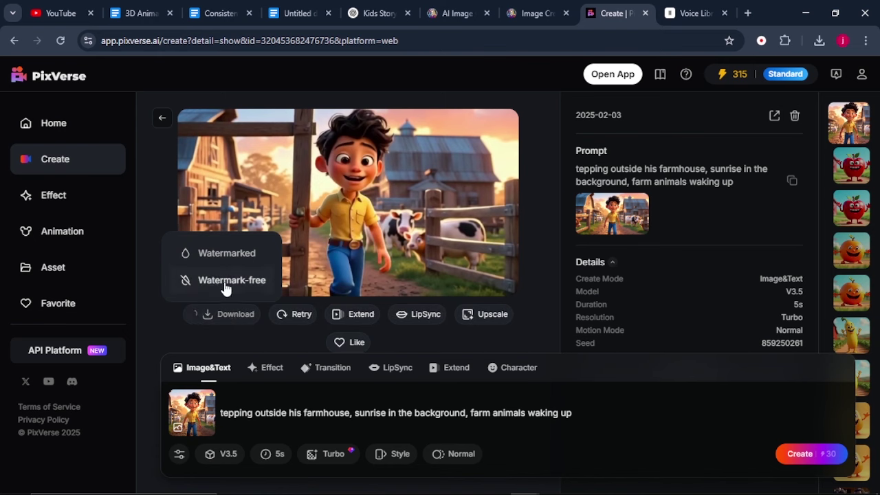
click(219, 288)
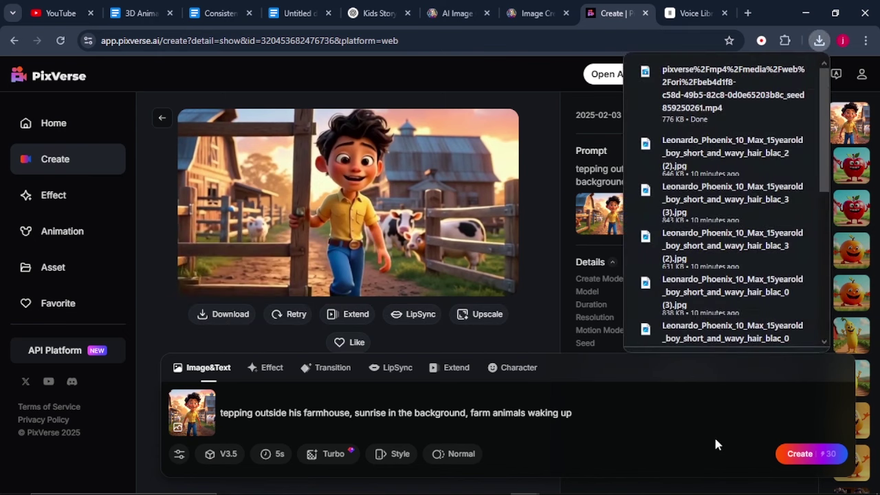
Step: Replace the source image with another Scene 1 image of Max and correct the description's first word to "stepping"
click(213, 391)
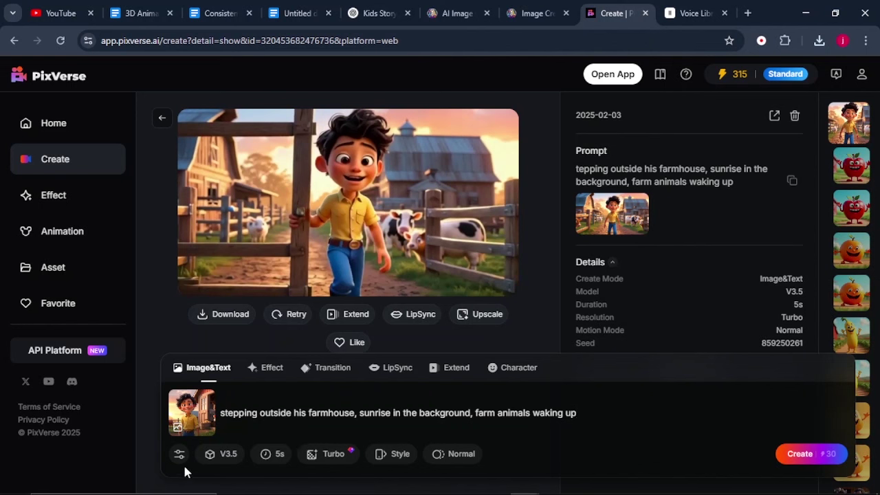
Step: Create the second Scene 1 video and preview the clip of Max holding ripe red tomatoes
click(805, 455)
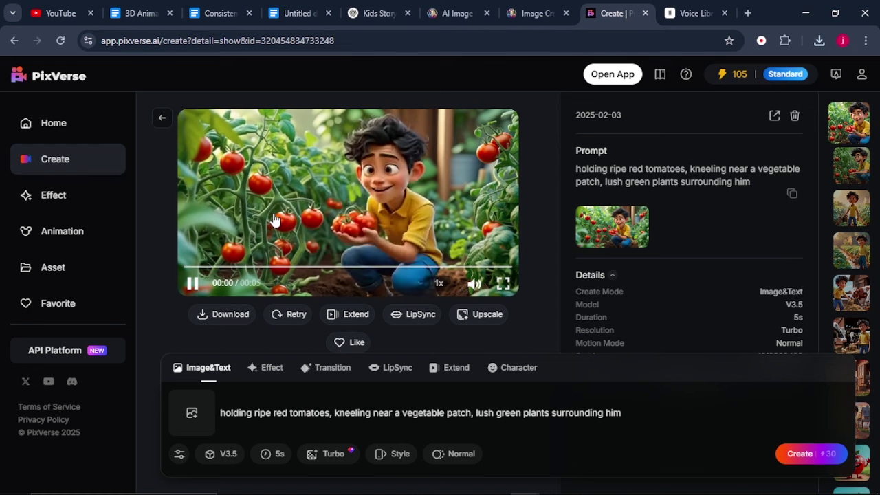
click(274, 218)
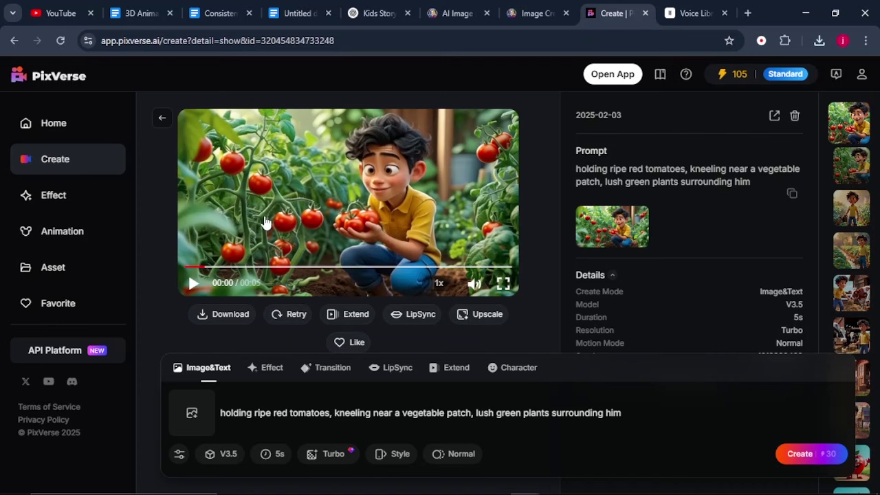
Step: Switch to ElevenLabs and filter the voice library to the Narrative & Story category
click(683, 11)
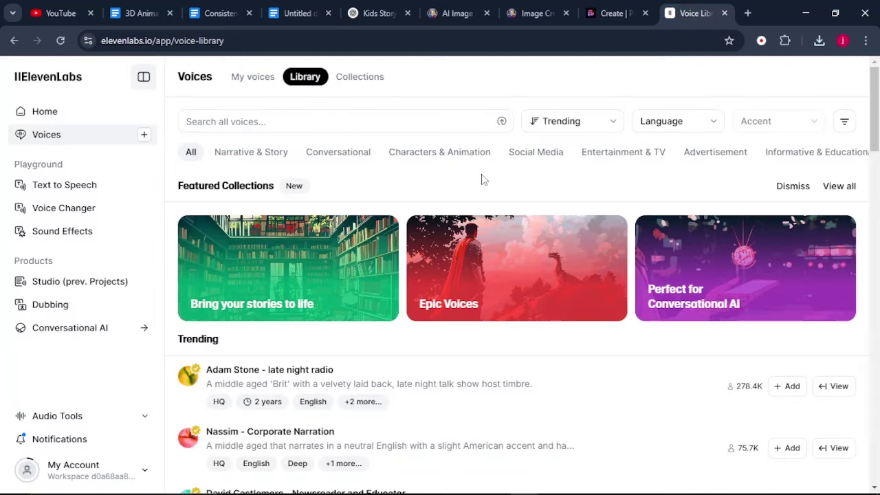
click(63, 194)
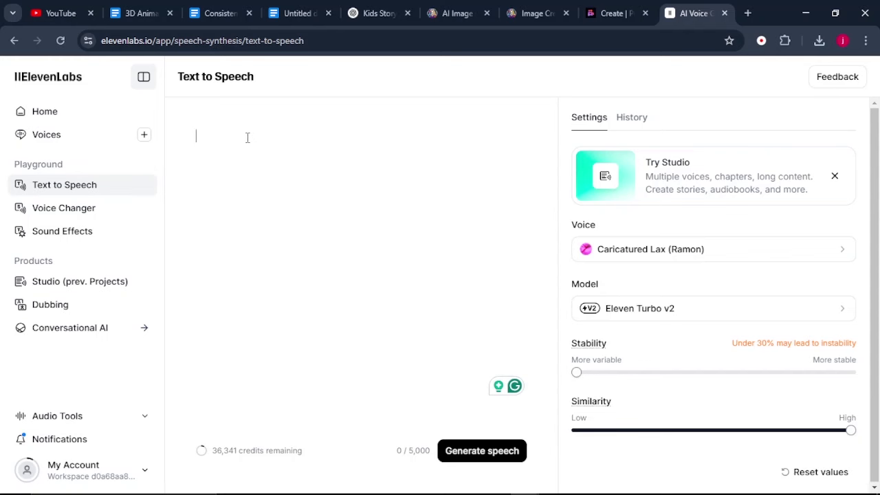
click(70, 135)
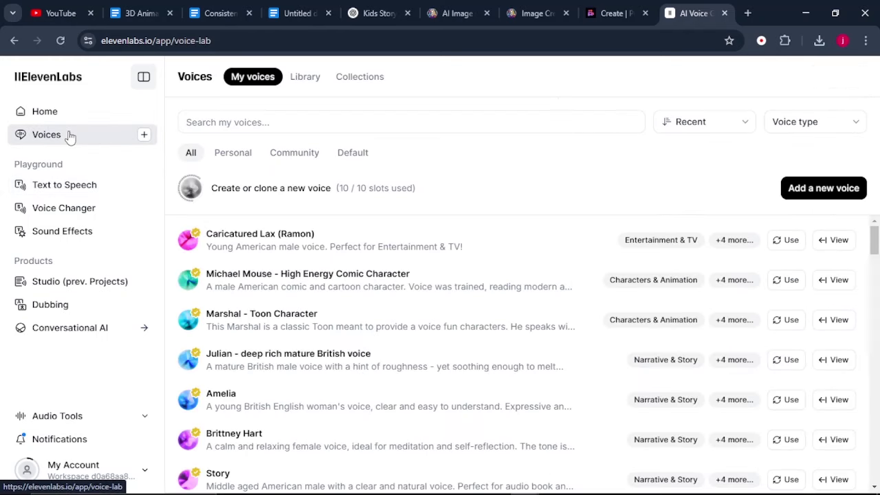
click(300, 76)
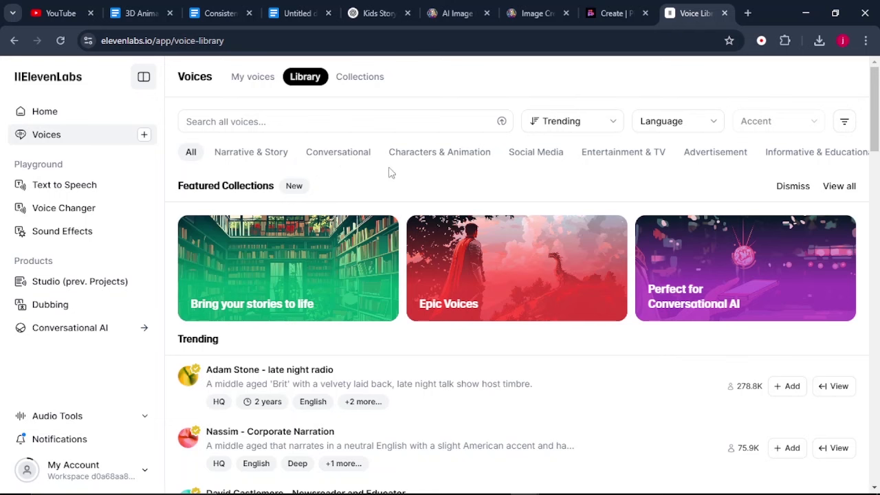
click(265, 157)
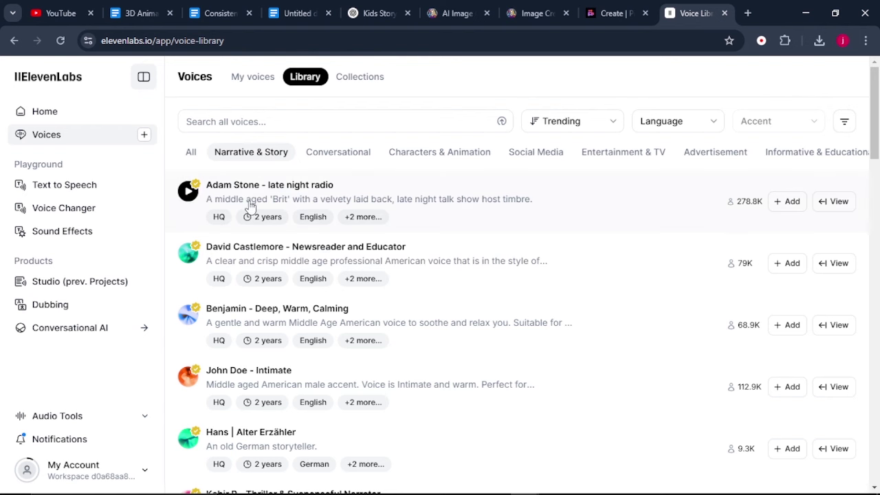
Step: Preview the "Benjamin - Deep, Warm, Calming" voice, add it and use it for text to speech
click(268, 255)
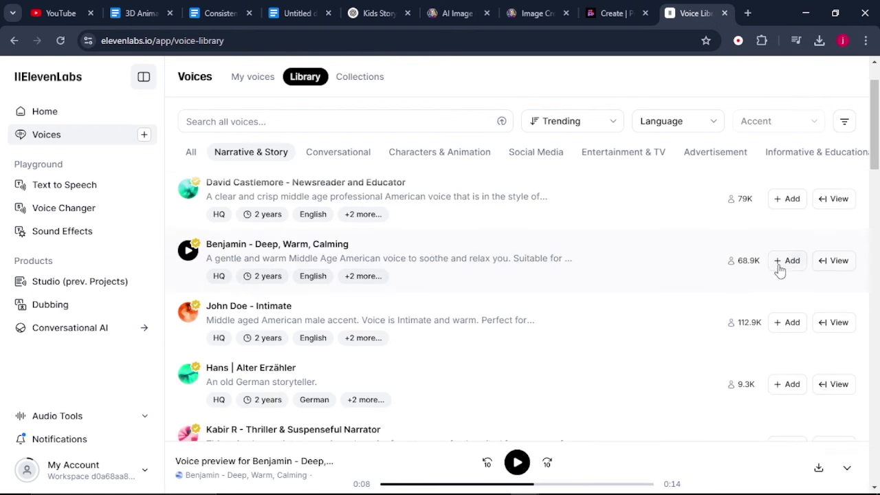
click(788, 326)
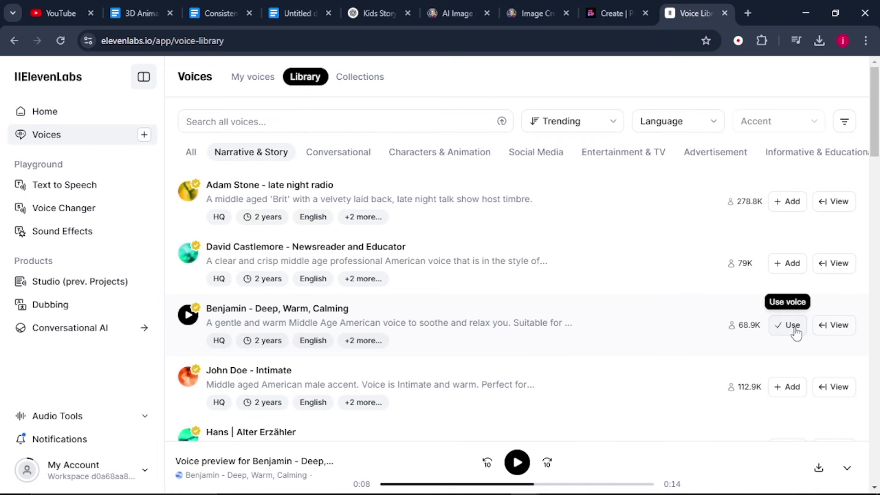
click(791, 326)
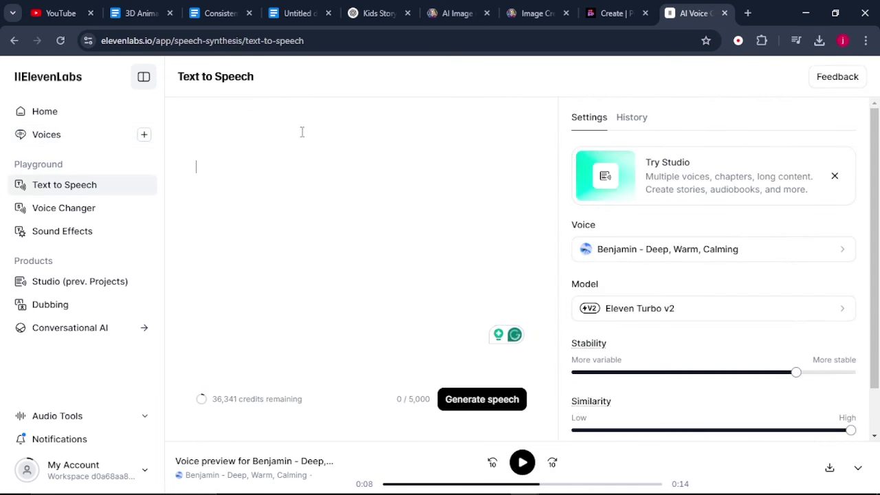
Step: Copy the Scene 1 narration from ChatGPT into the ElevenLabs text-to-speech editor and generate its speech
click(375, 13)
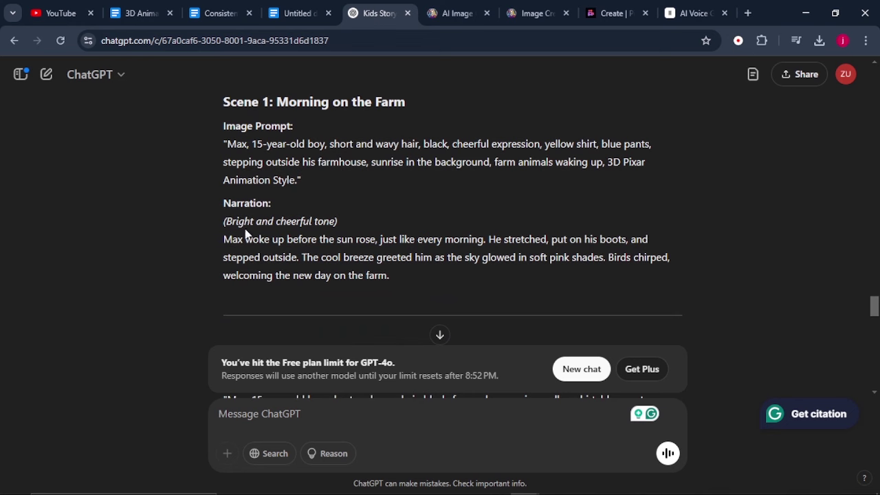
drag(222, 240, 374, 278)
key(ctrl+c)
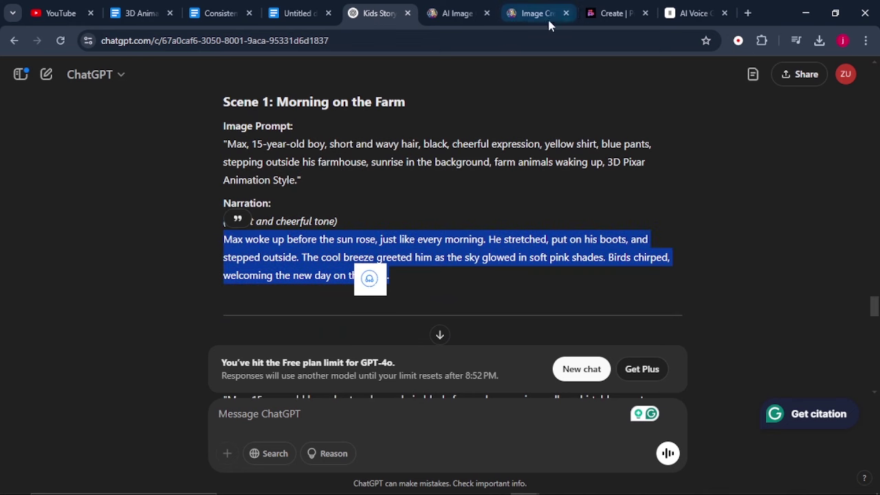
click(693, 13)
right_click(200, 176)
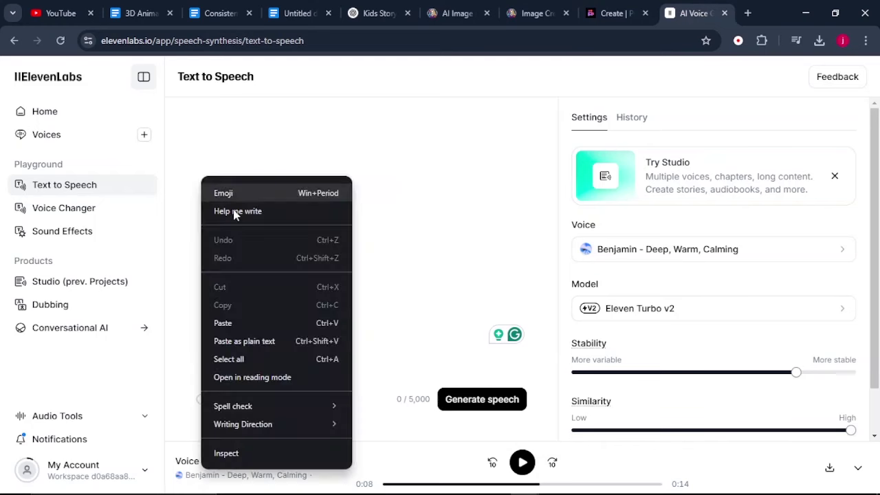
click(236, 320)
click(484, 407)
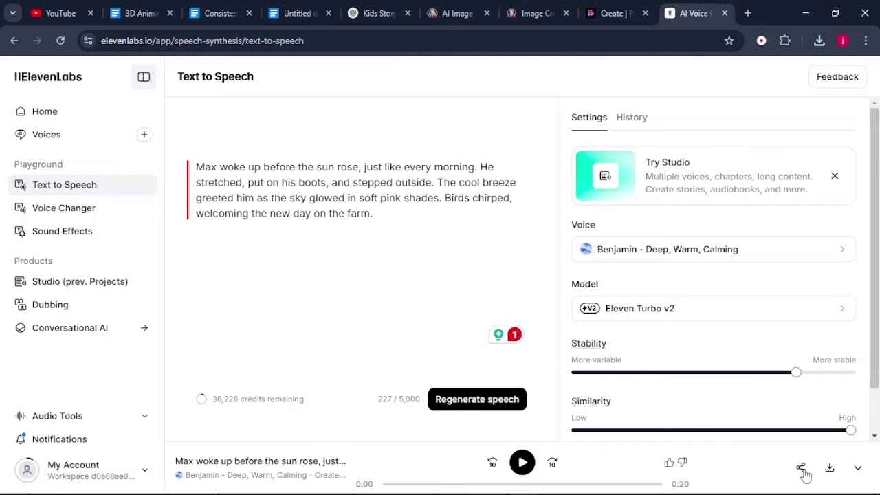
click(409, 300)
click(484, 411)
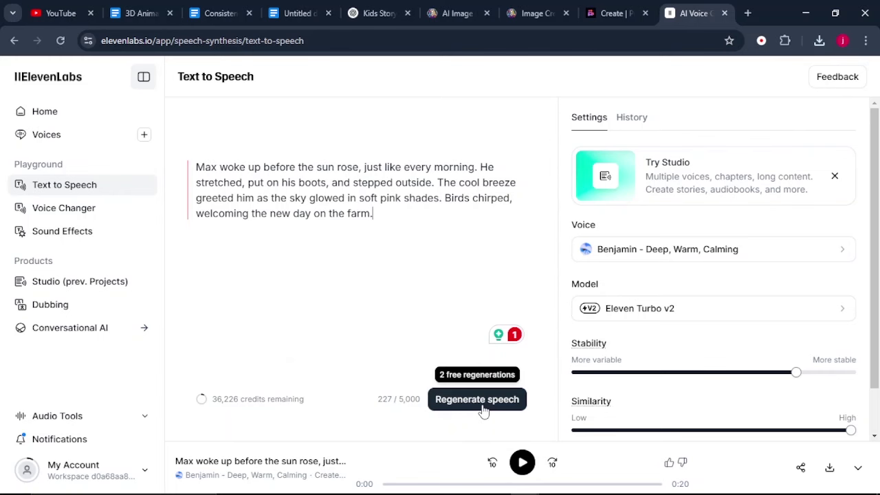
Step: Switch to ChatGPT and copy the Scene 2 "Feeding the Animals" narration text
click(380, 13)
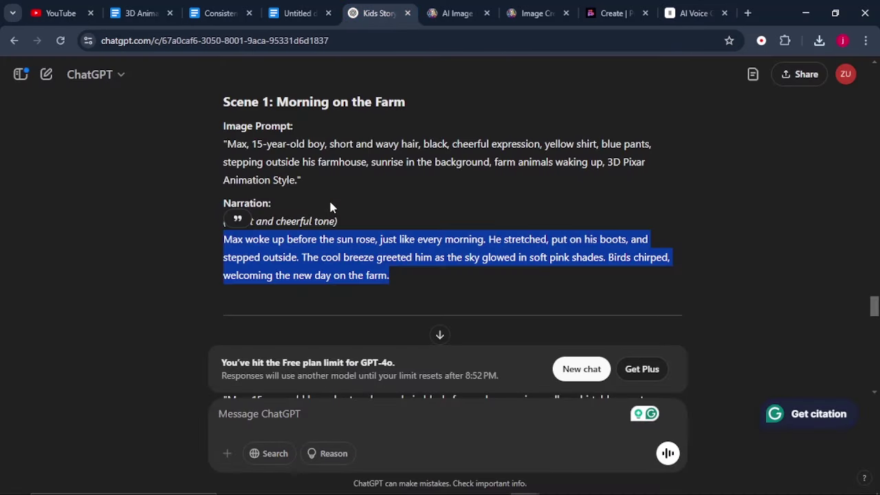
scroll(330, 207, down, 4)
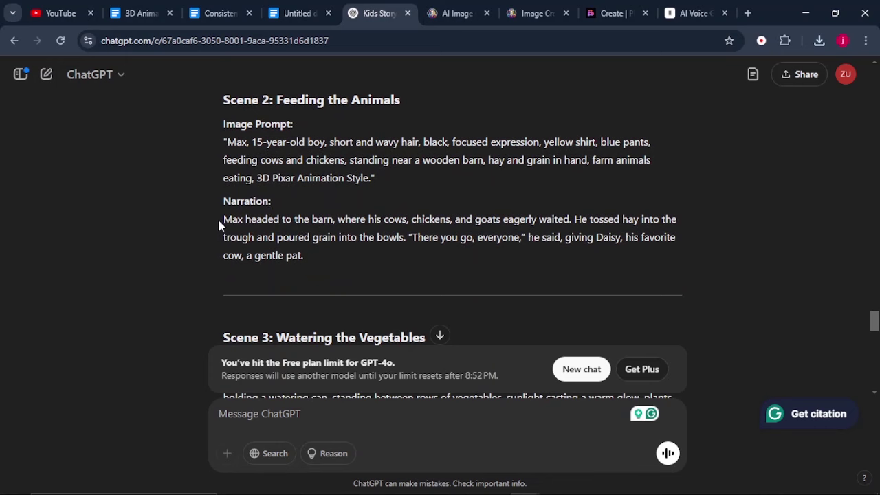
drag(220, 225, 303, 260)
key(ctrl+c)
right_click(306, 265)
click(323, 262)
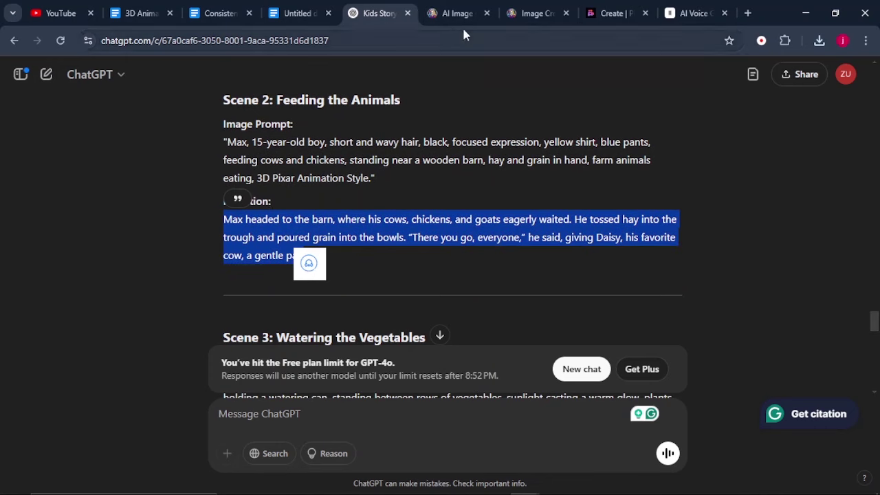
Step: Replace the ElevenLabs text with the Scene 2 narration, generate the speech and download the audio
click(690, 13)
key(ctrl+a)
right_click(263, 137)
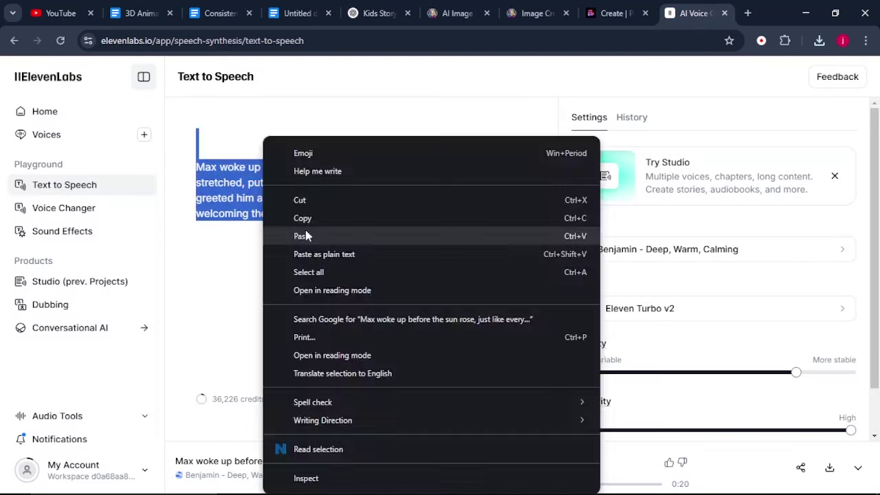
click(306, 236)
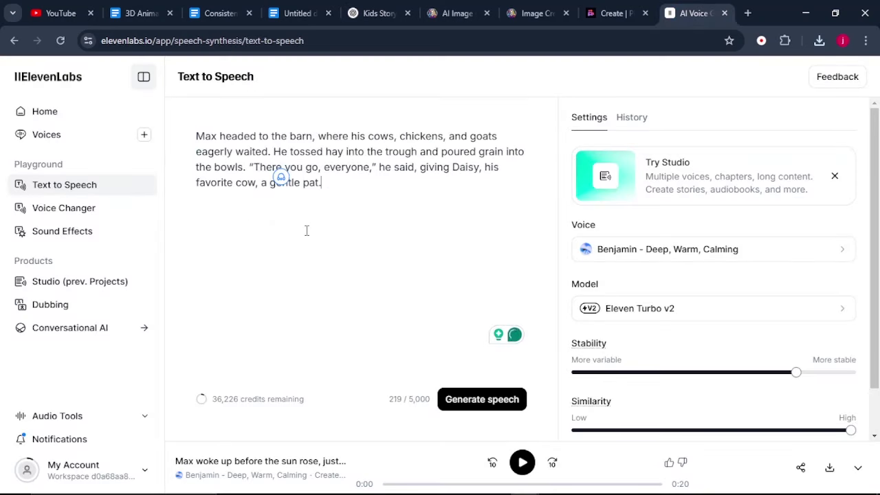
click(490, 406)
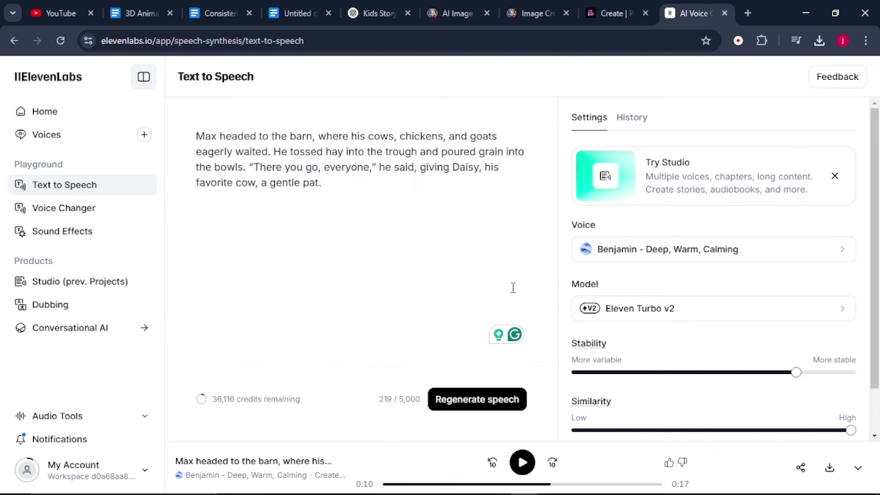
click(830, 468)
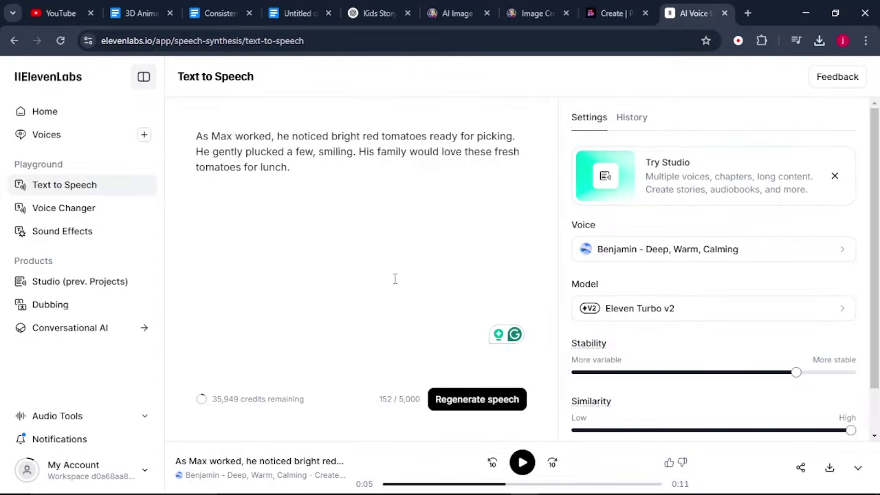
Step: Import the nine PixVerse clips and four narration audio files from the Downloads folder into the CapCut project
click(805, 10)
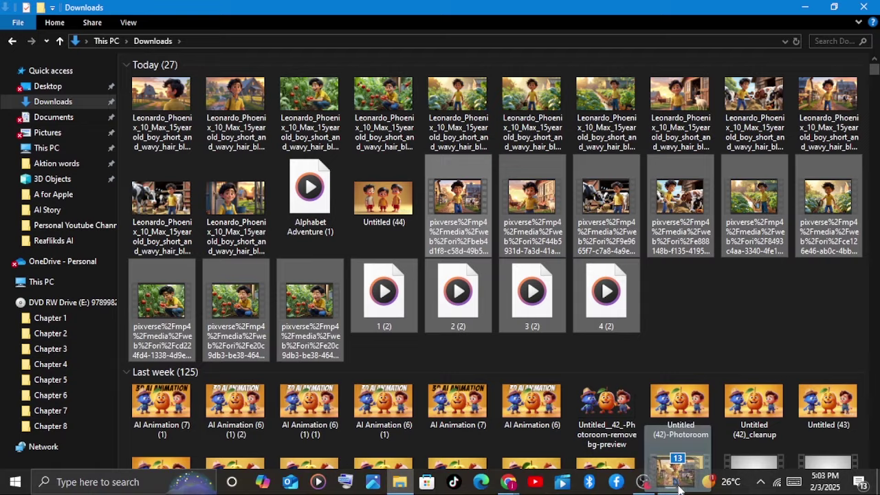
drag(677, 481, 205, 141)
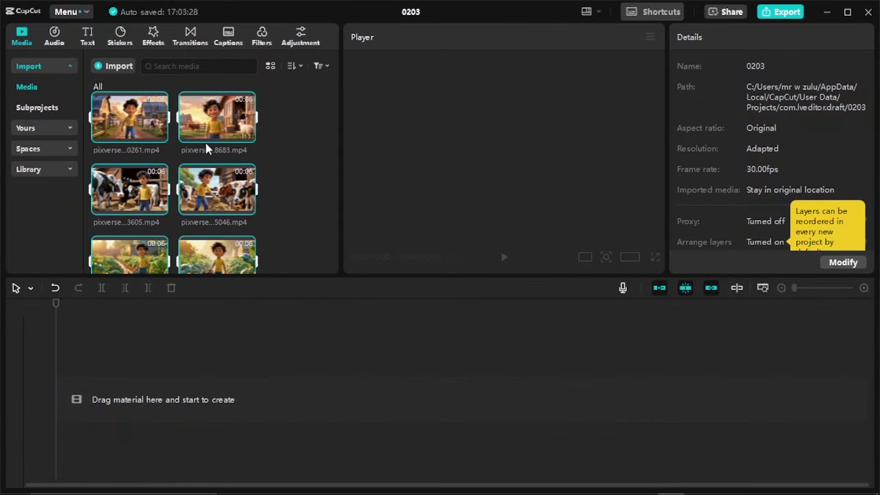
Step: Place the four narration files, 1 (2).mp3 to 4 (2).mp3, end to end in order on the timeline
scroll(261, 189, down, 5)
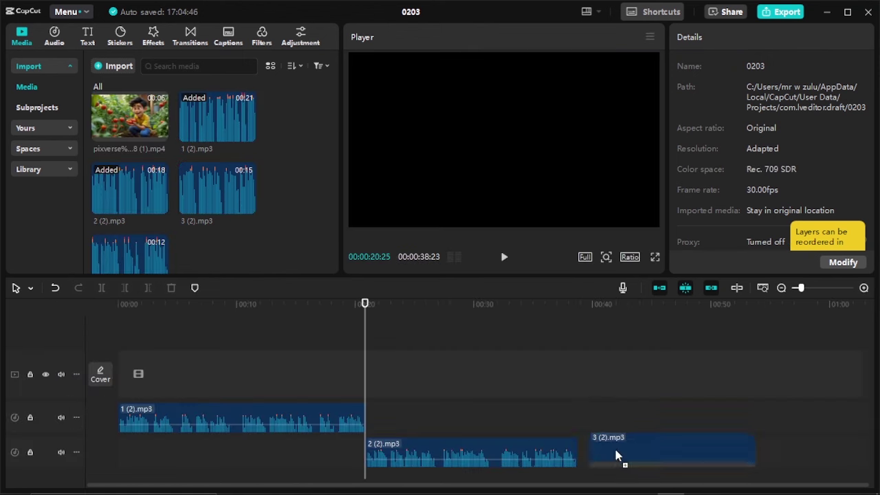
drag(617, 456, 777, 461)
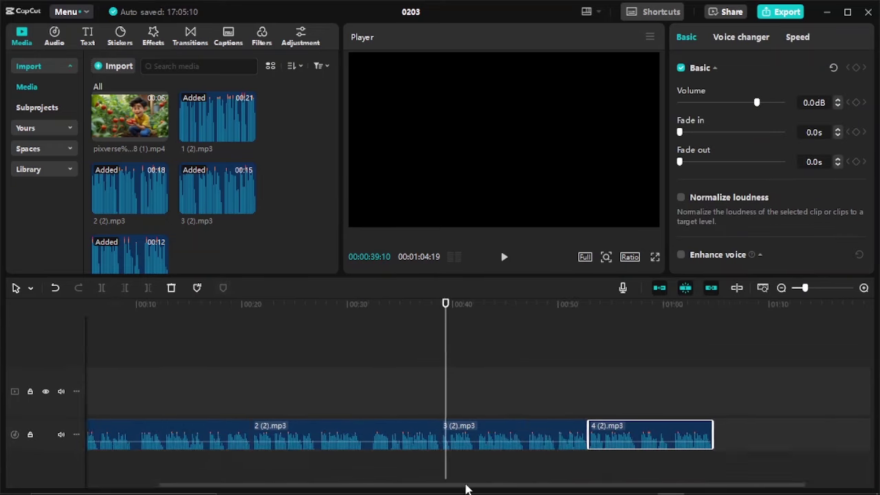
drag(465, 488, 399, 487)
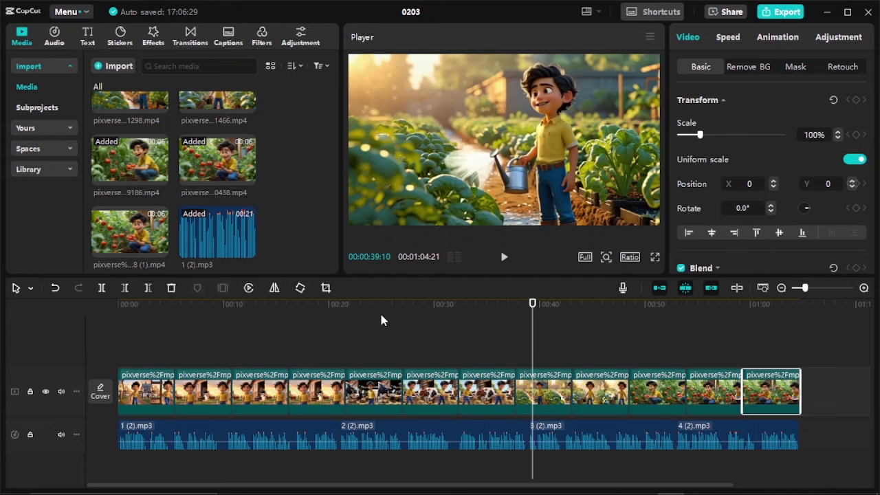
Step: Add a 0.5 s Black Fade transition between the first two clips and apply it to all cuts
click(330, 349)
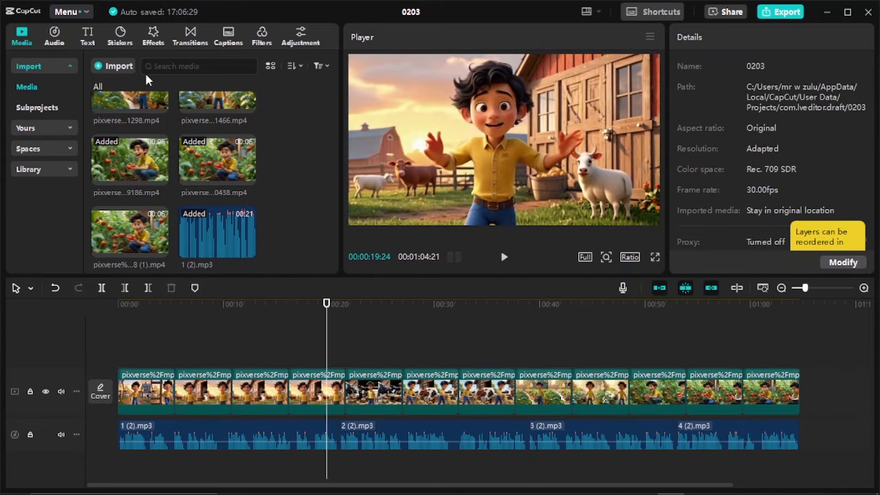
click(188, 36)
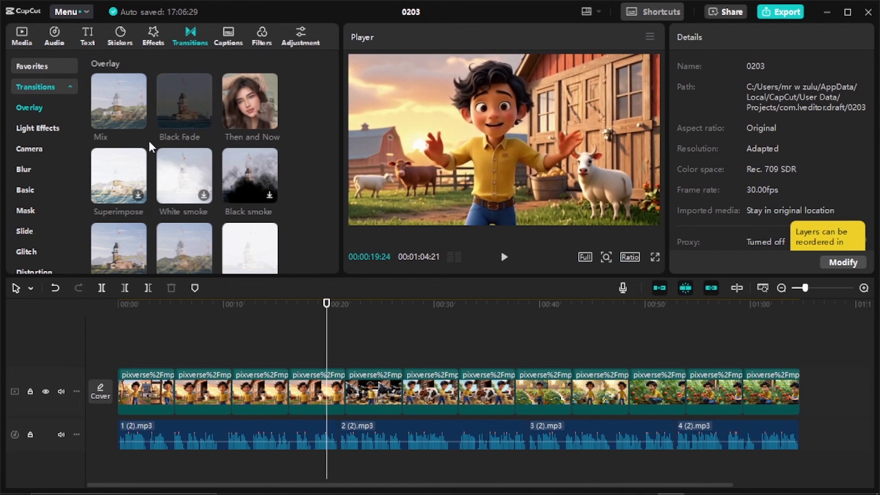
mouse_move(177, 99)
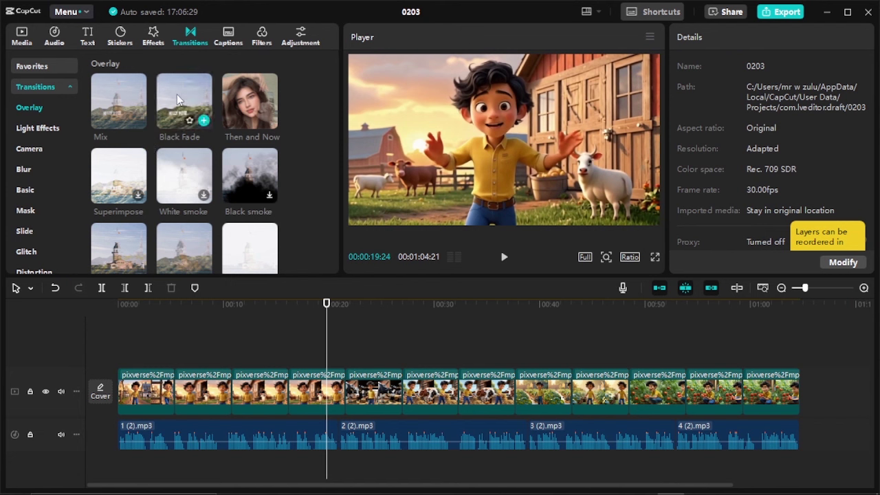
drag(178, 99, 174, 392)
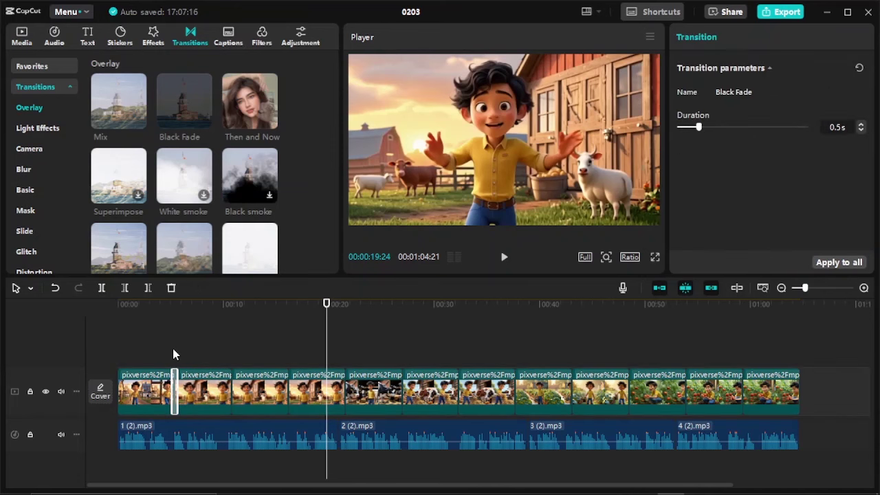
click(847, 266)
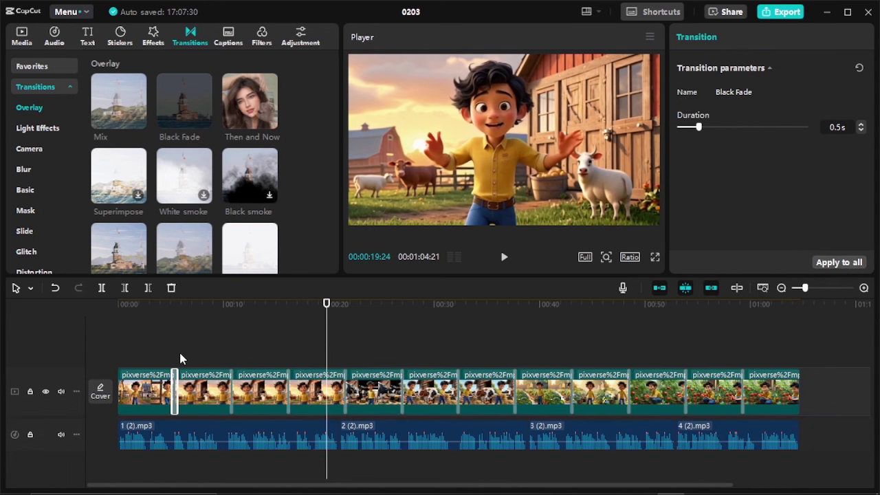
Step: Generate English auto captions for the timeline's narration
click(246, 344)
click(158, 326)
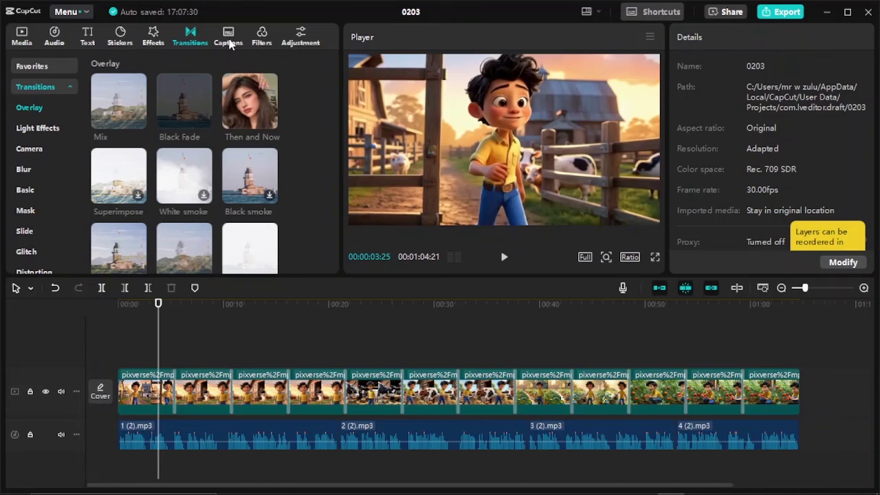
click(228, 40)
click(295, 262)
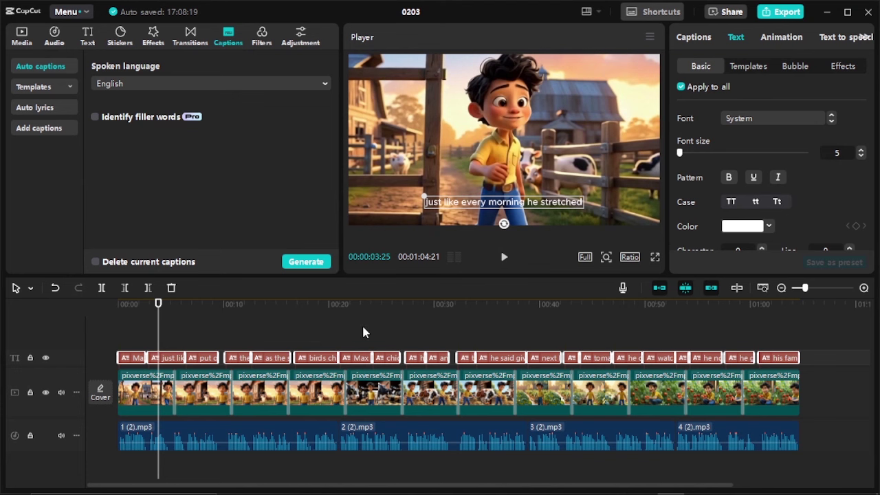
Step: Set the font of all captions to Small Fonts and look through the remaining text style settings
click(774, 122)
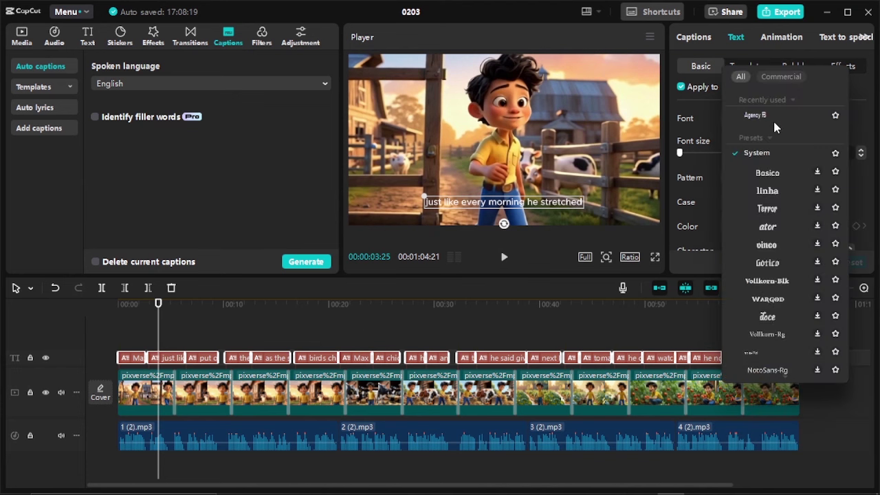
click(770, 116)
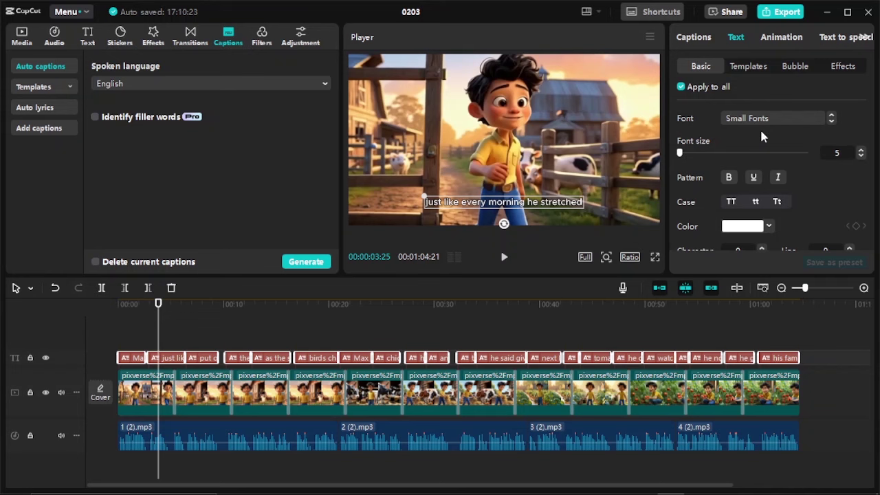
scroll(741, 227, down, 3)
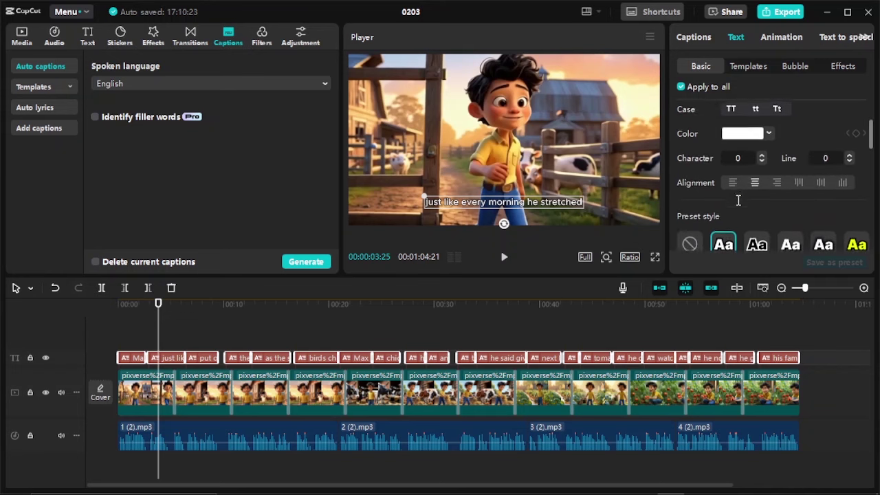
scroll(738, 200, down, 3)
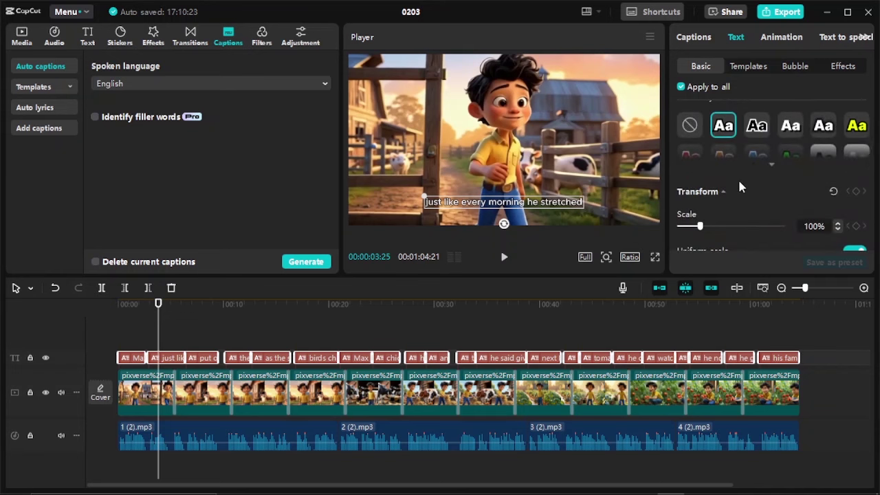
scroll(735, 179, down, 5)
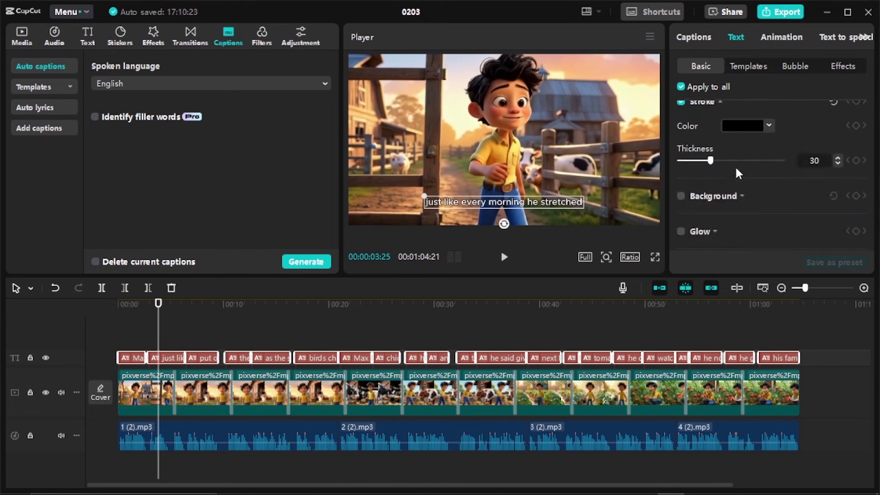
Step: Apply the Zoom caption animation with green word highlighting to all captions
click(784, 40)
click(842, 70)
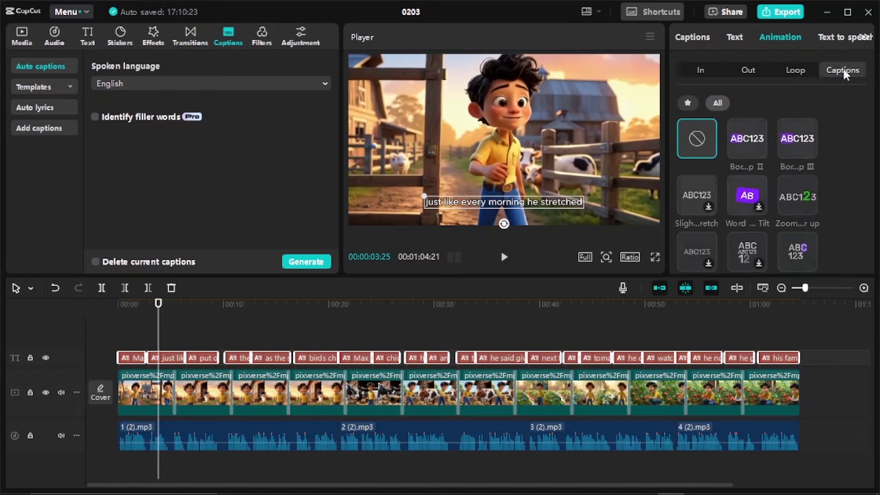
click(787, 202)
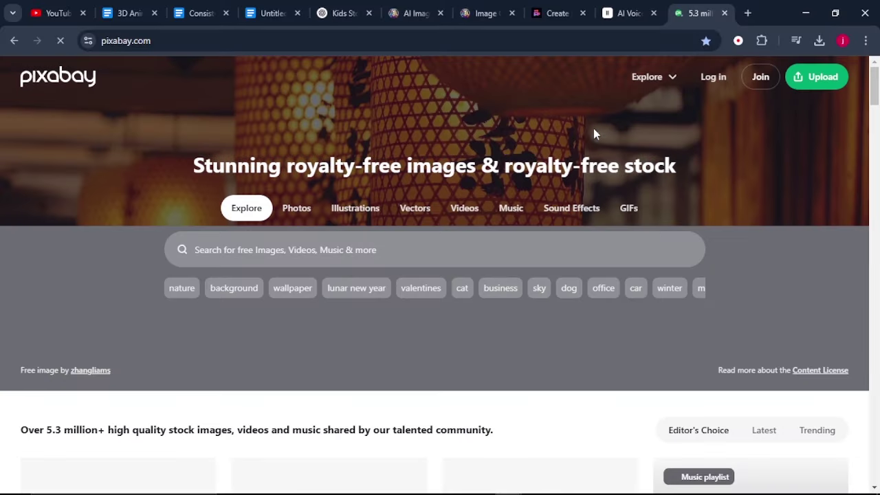
Step: Search Pixabay's sound effects for "goats" and preview one of the goat recordings
click(395, 251)
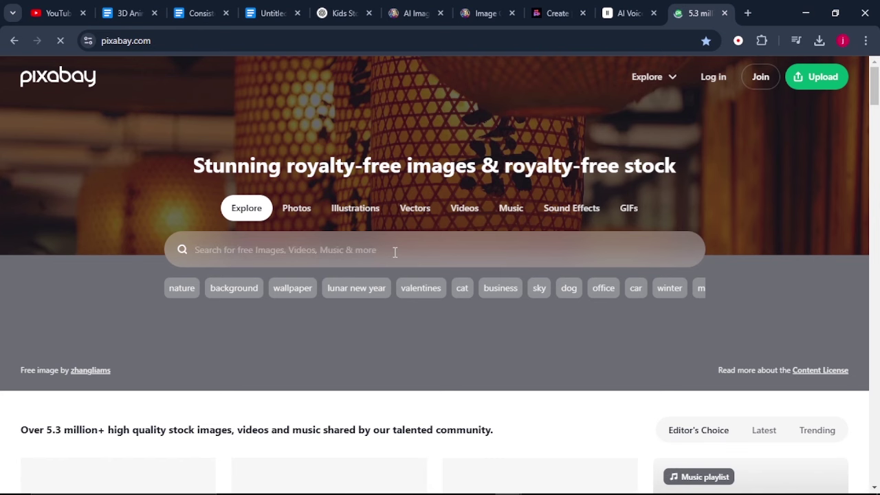
text(goats)
key(Return)
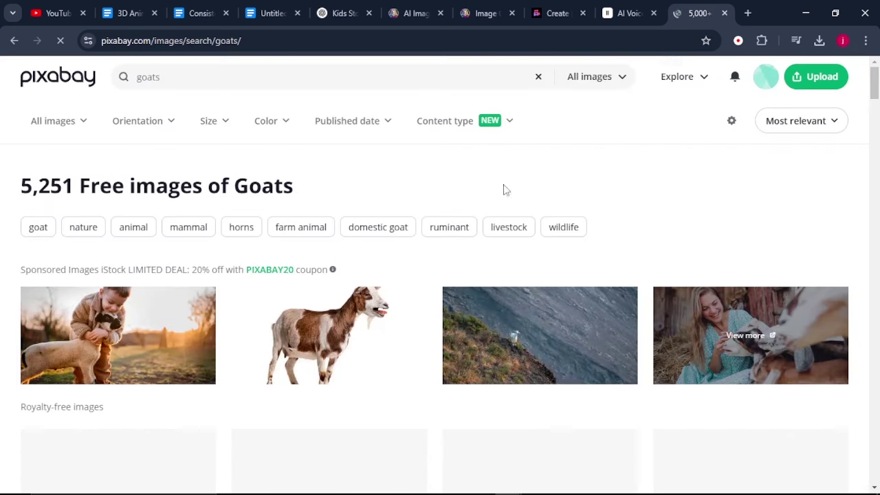
click(585, 81)
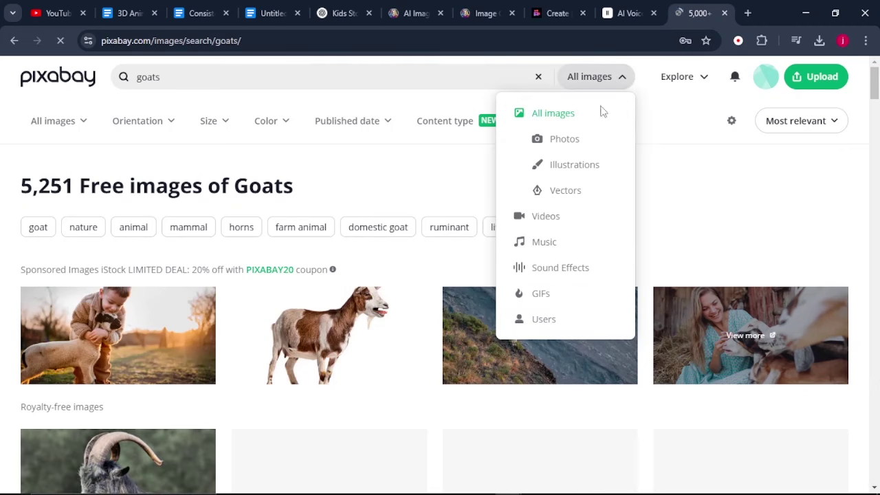
click(559, 275)
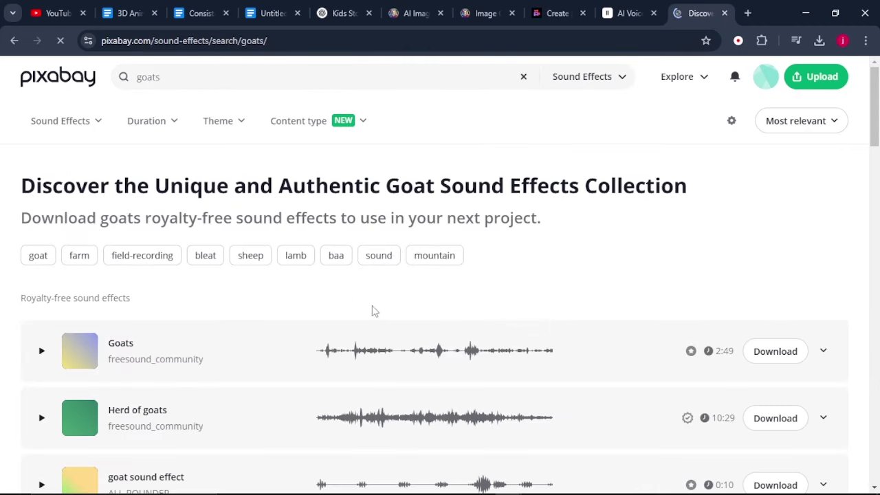
scroll(261, 324, down, 5)
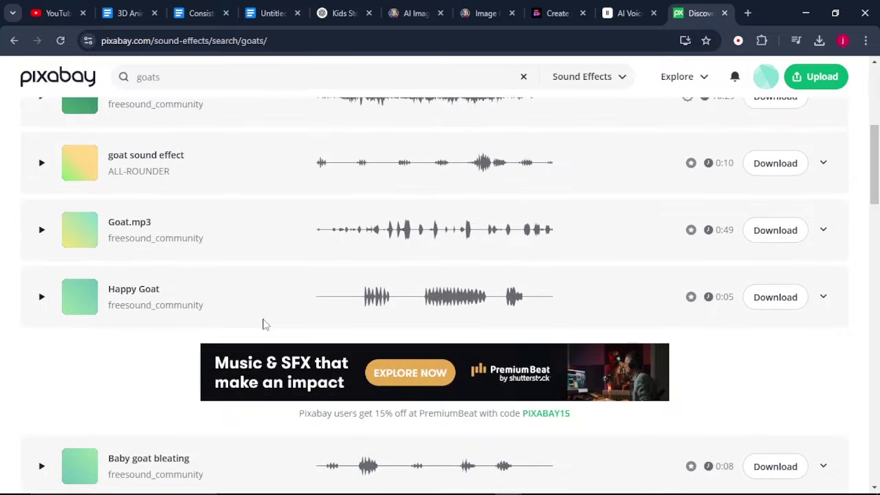
scroll(252, 327, up, 3)
click(42, 223)
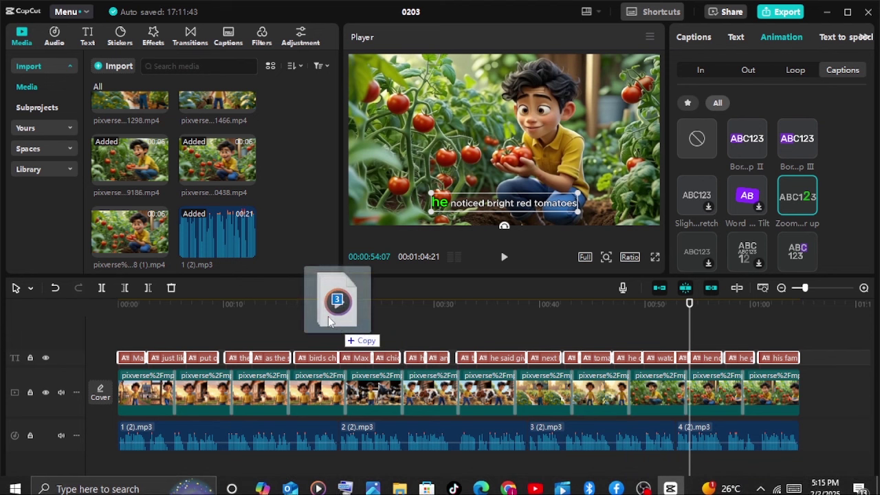
Step: Import the goat, rooster and chicken sound effects into the CapCut project and place them on the timeline below the narration
drag(328, 316, 286, 245)
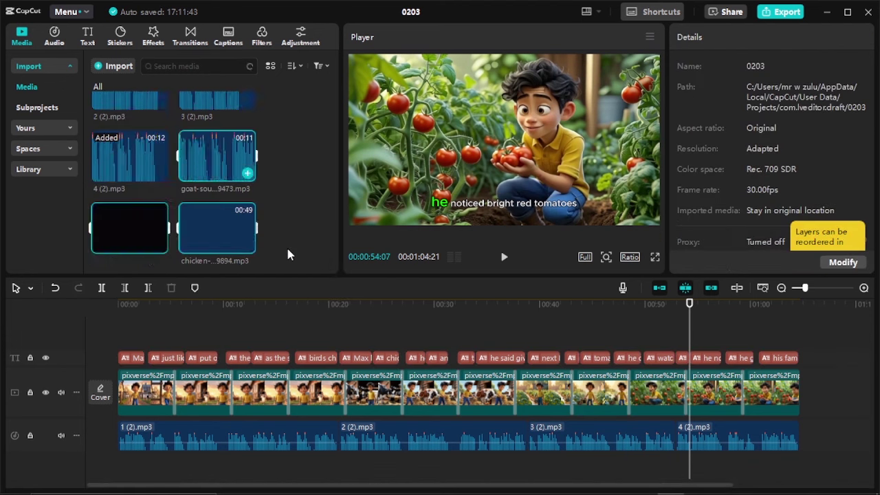
drag(224, 235, 369, 442)
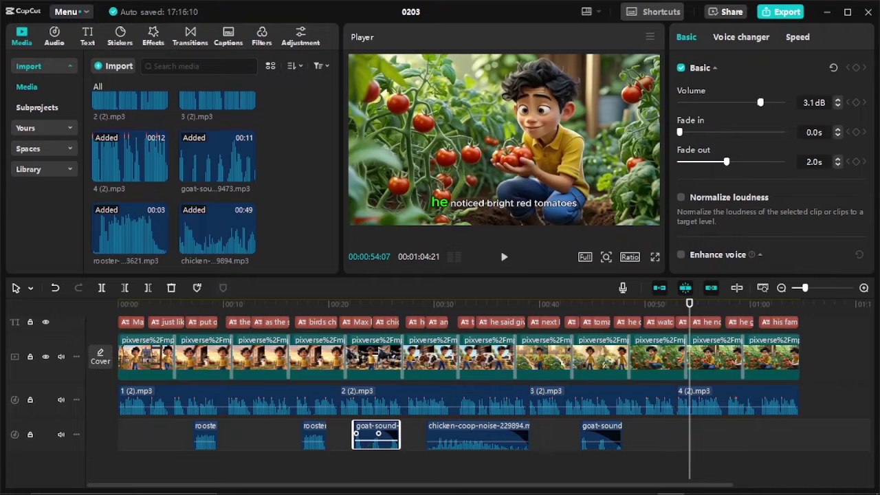
Step: Import the background music lost-story-250928.mp3 and place it on a new audio track below the sound effects
click(374, 491)
click(129, 78)
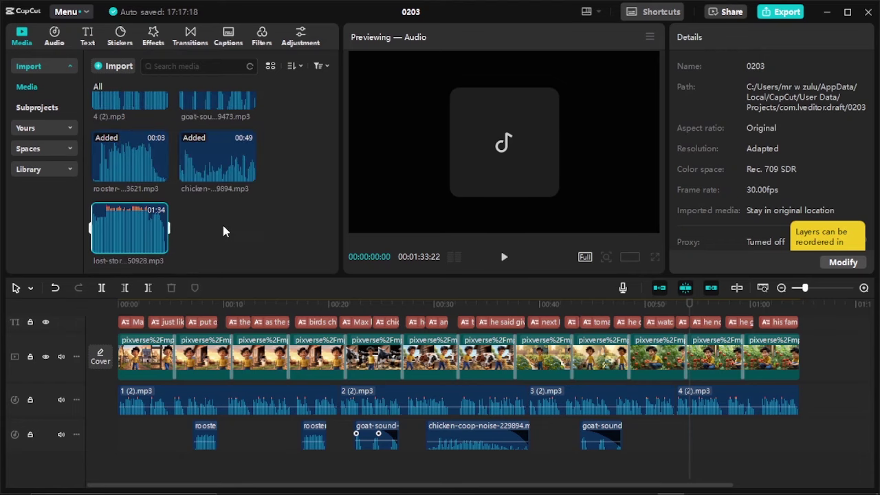
drag(122, 225, 132, 478)
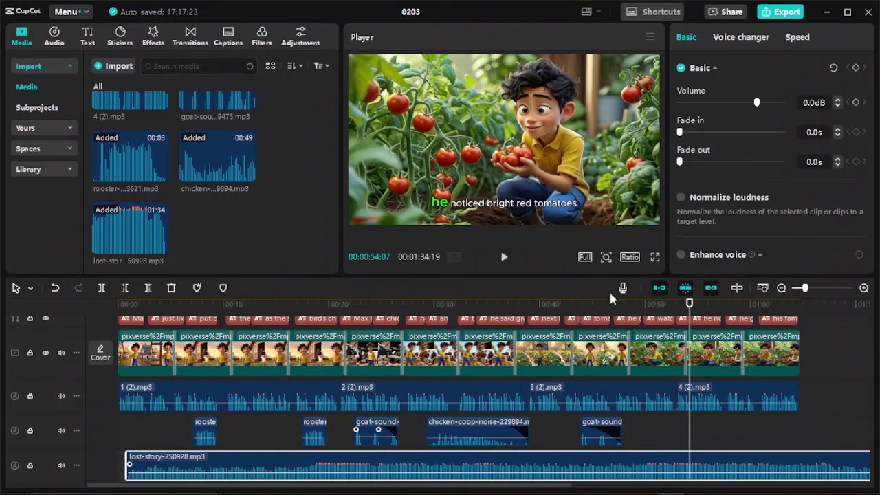
Step: Lower the background music to -29.9 dB and shorten it to end near the video's end with a 6.7 s fade-out
drag(757, 102, 712, 103)
scroll(696, 481, right, 5)
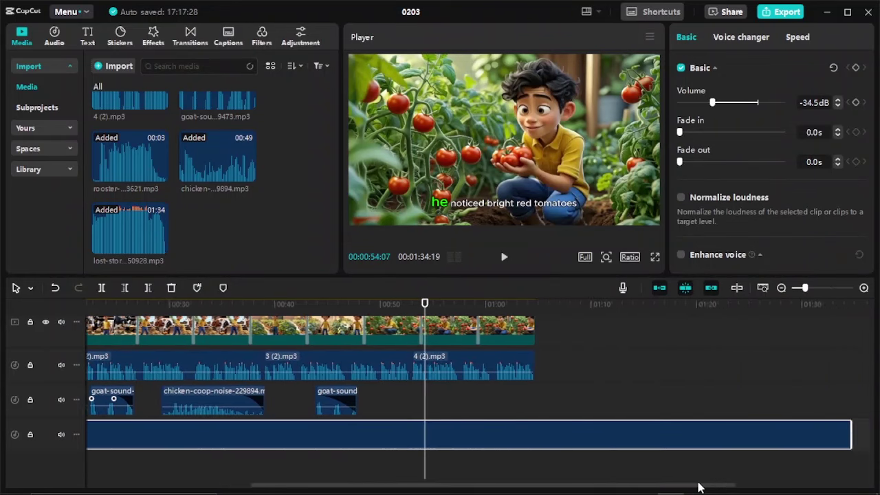
drag(758, 437, 489, 436)
drag(633, 433, 560, 434)
key(Home)
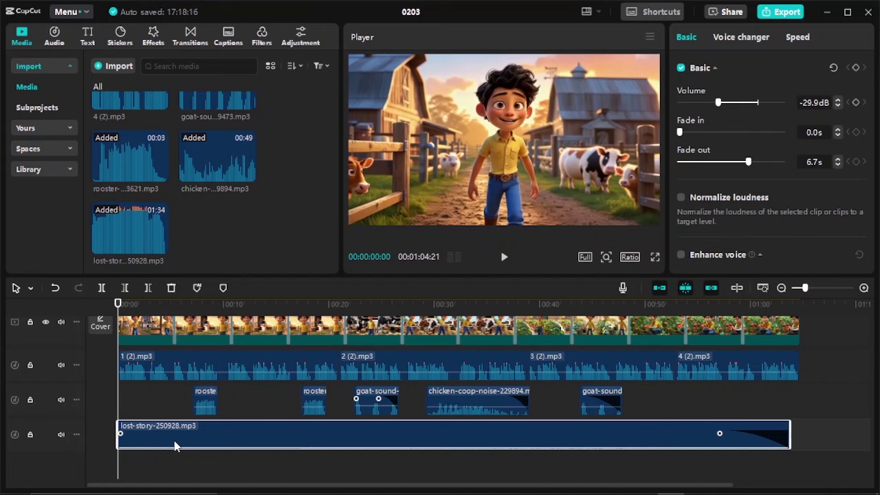
Step: Open the video's export settings and its file name for editing
click(782, 13)
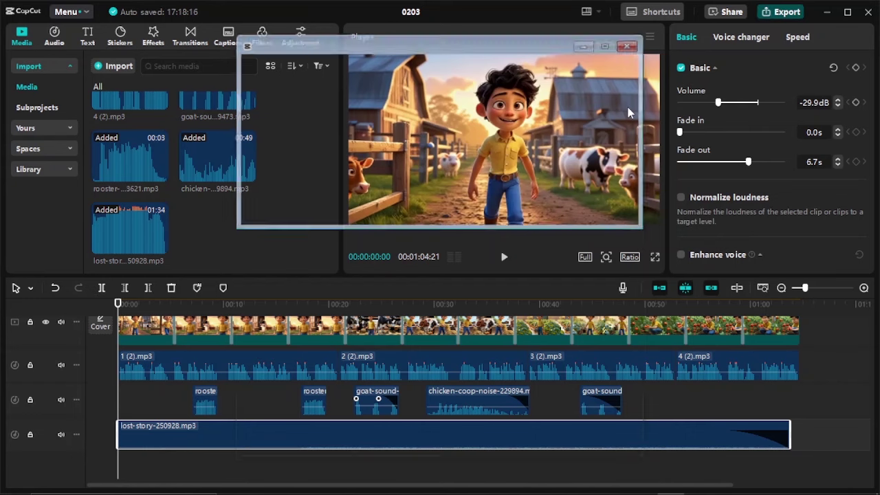
click(581, 72)
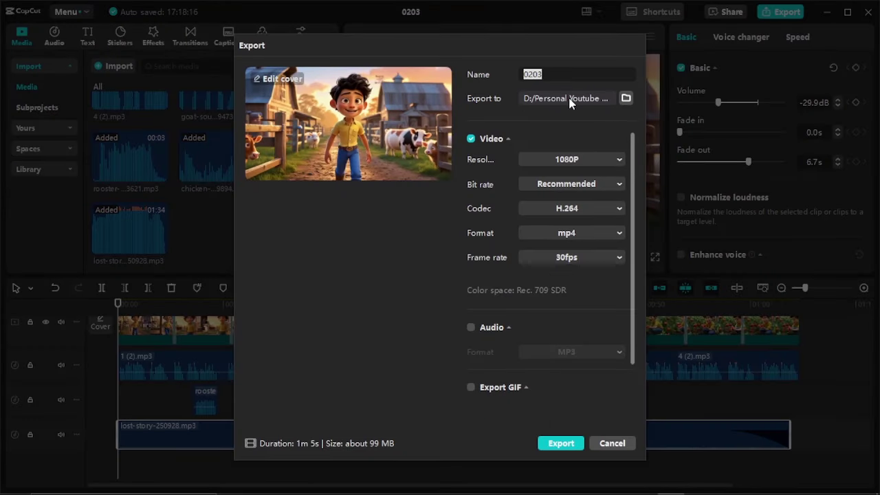